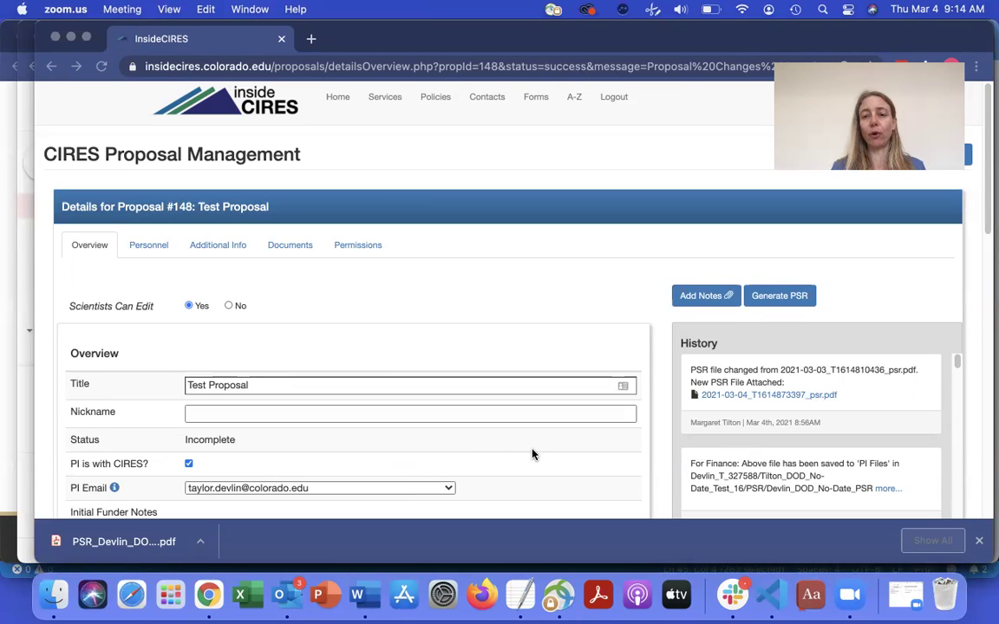
- Bring InsideCIRES to the front and generate the PSR PDF for Proposal #148, Test Proposal
{"action": "left_click", "coordinate": [789, 302]}
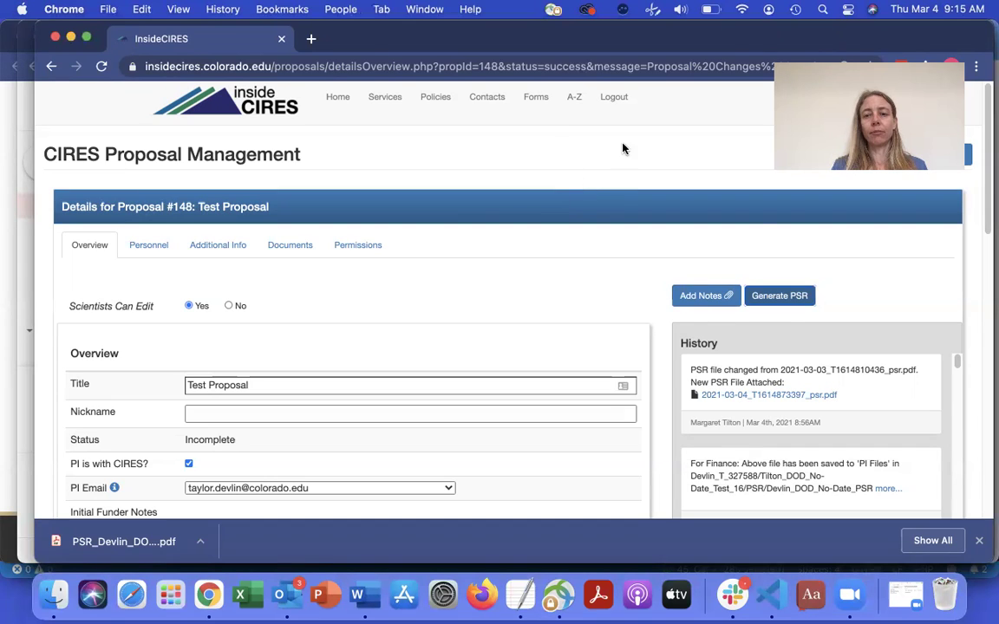
{"action": "left_click", "coordinate": [780, 297]}
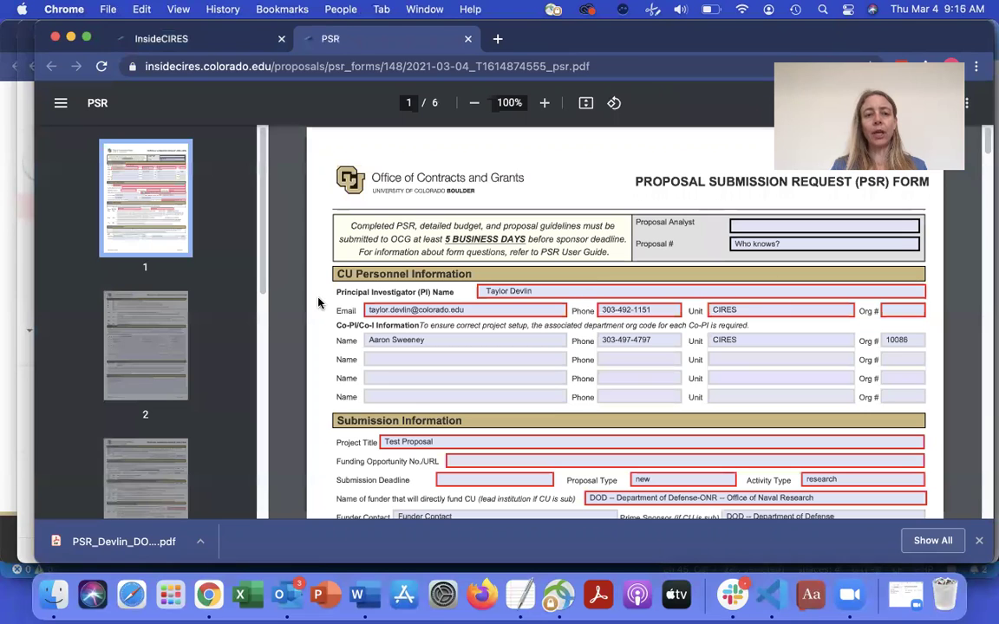
{"action": "left_click_drag", "start_coordinate": [264, 220], "coordinate": [255, 457]}
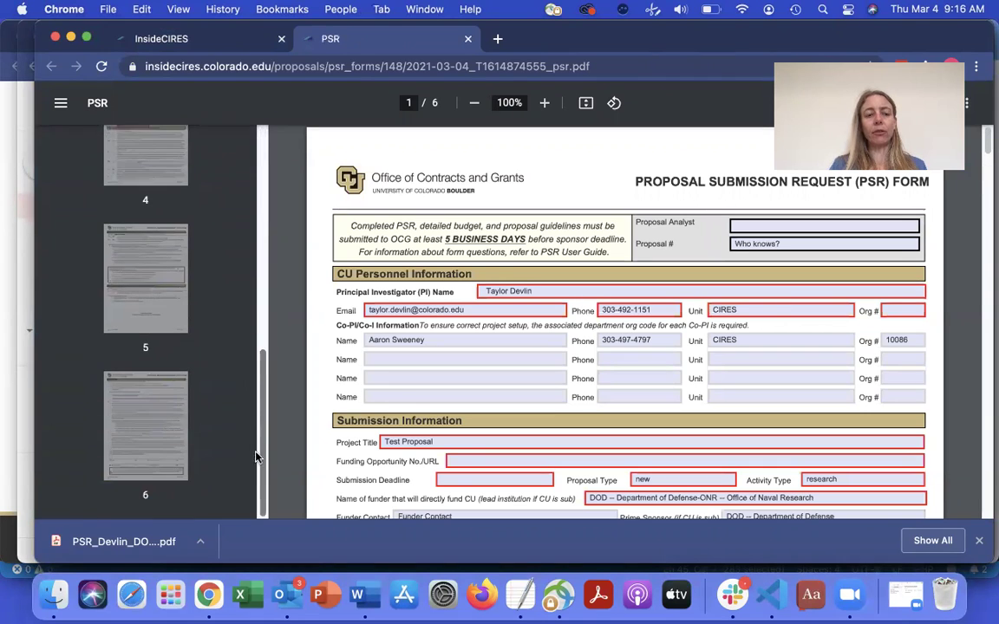
{"action": "left_click", "coordinate": [156, 438]}
{"action": "scroll", "coordinate": [618, 404], "scroll_direction": "down", "scroll_amount": 8}
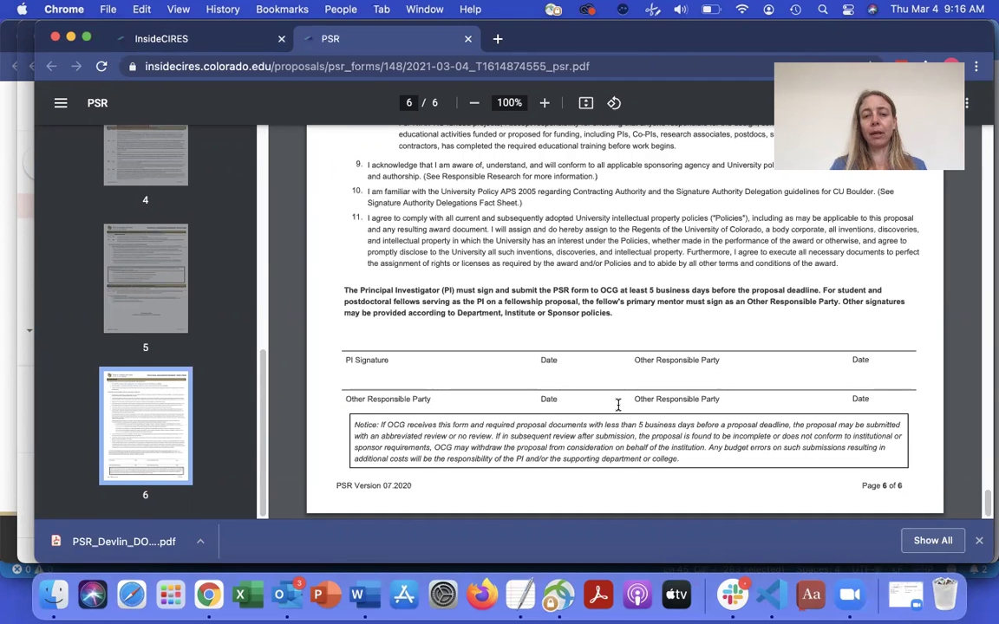
{"action": "scroll", "coordinate": [619, 404], "scroll_direction": "up", "scroll_amount": 10}
{"action": "scroll", "coordinate": [618, 404], "scroll_direction": "up", "scroll_amount": 20}
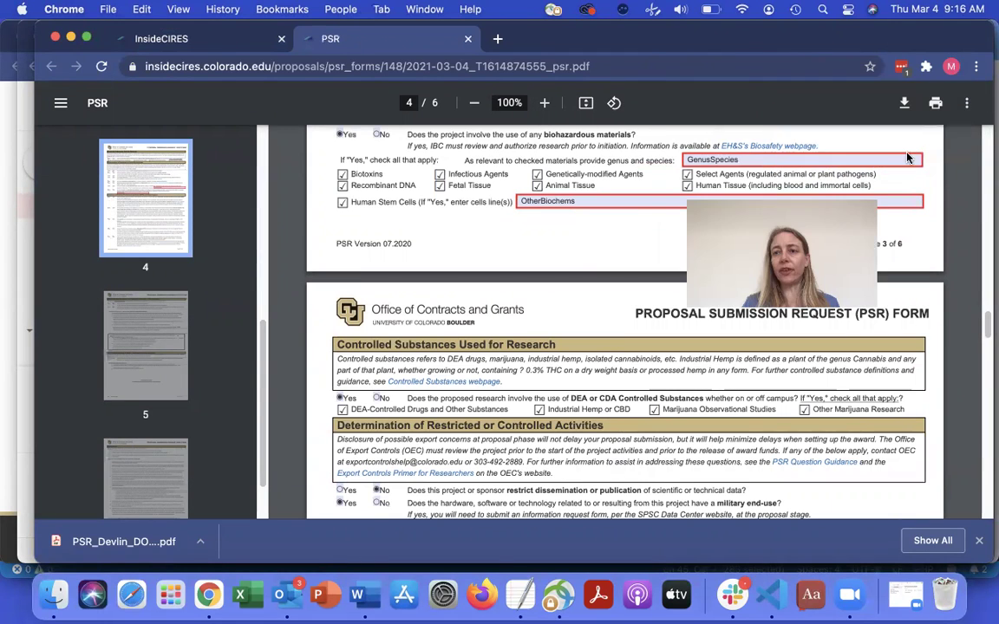
- Download the PSR PDF to the Desktop as PSR_[PI surname]_DOD_2021-03-04_signed, replacing the existing copy
{"action": "left_click", "coordinate": [905, 103]}
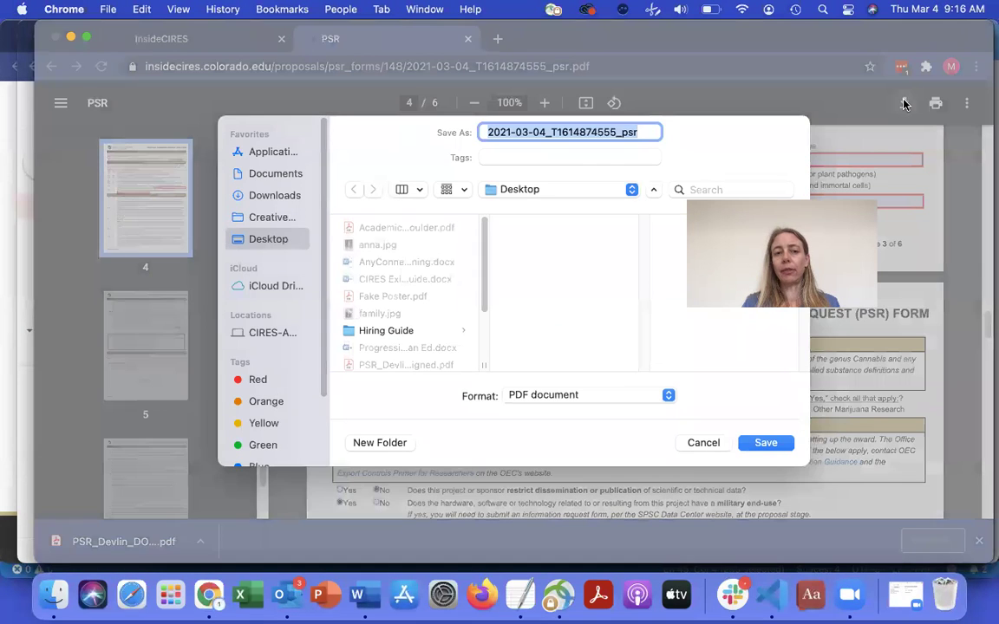
{"action": "left_click", "coordinate": [638, 136]}
{"action": "left_click_drag", "start_coordinate": [638, 133], "coordinate": [543, 132]}
{"action": "key", "text": "BackSpace"}
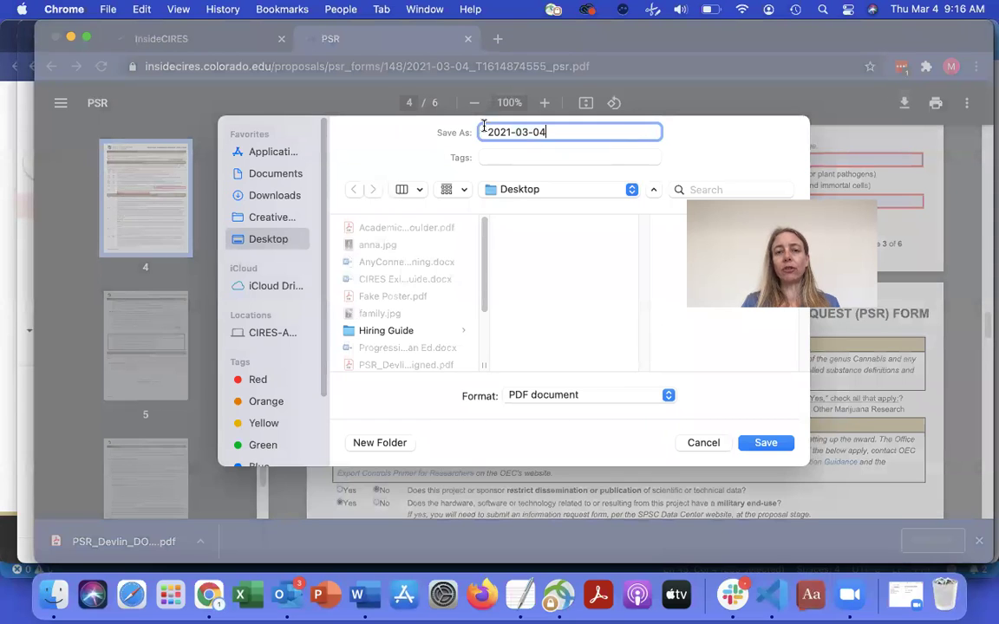
{"action": "left_click", "coordinate": [490, 132]}
{"action": "type", "text": "PSR"}
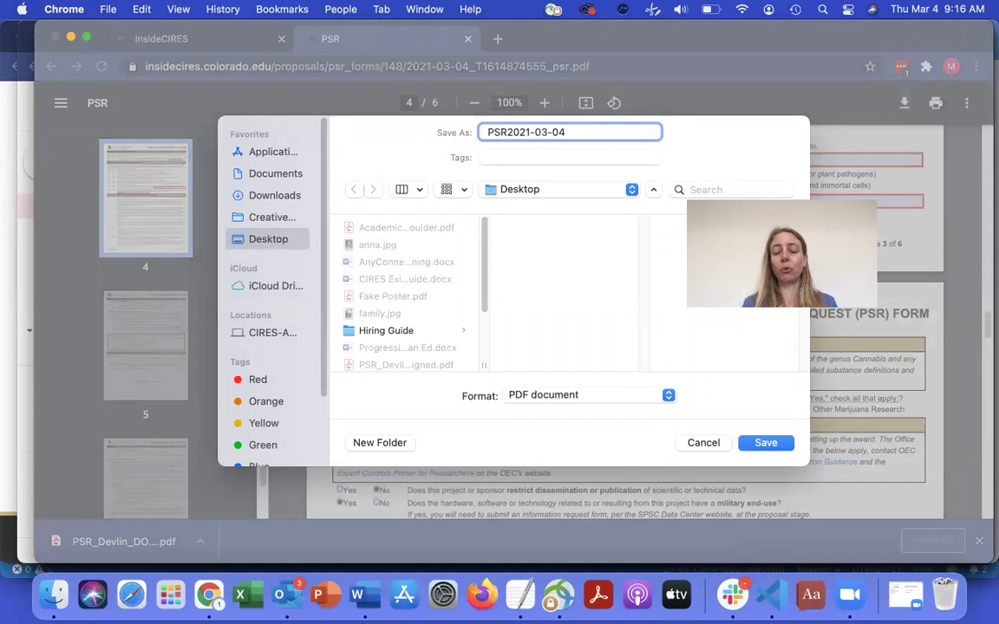
{"action": "type", "text": "_"}
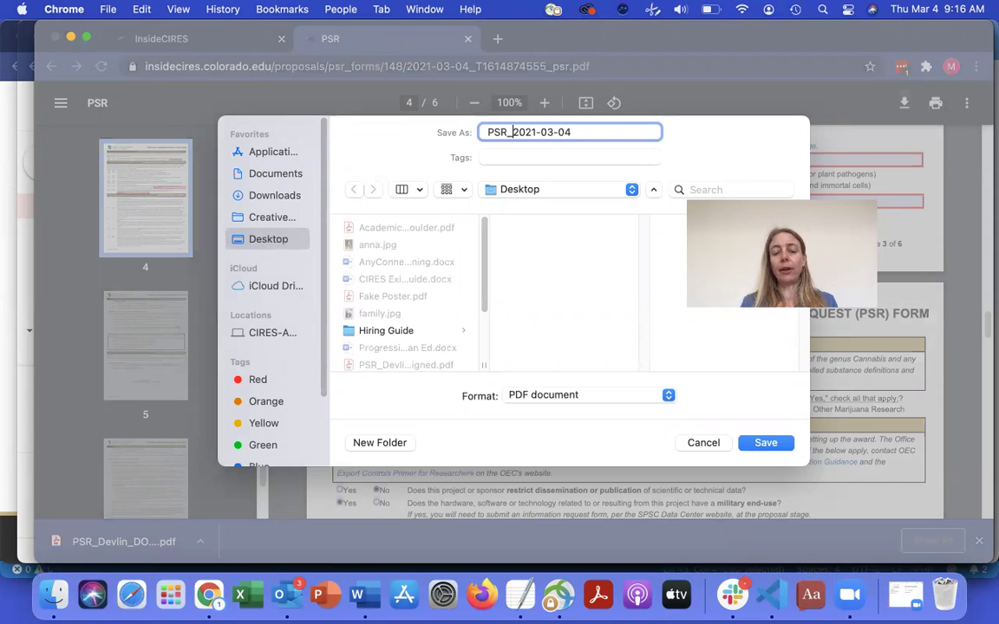
{"action": "type", "text": "Devlin"}
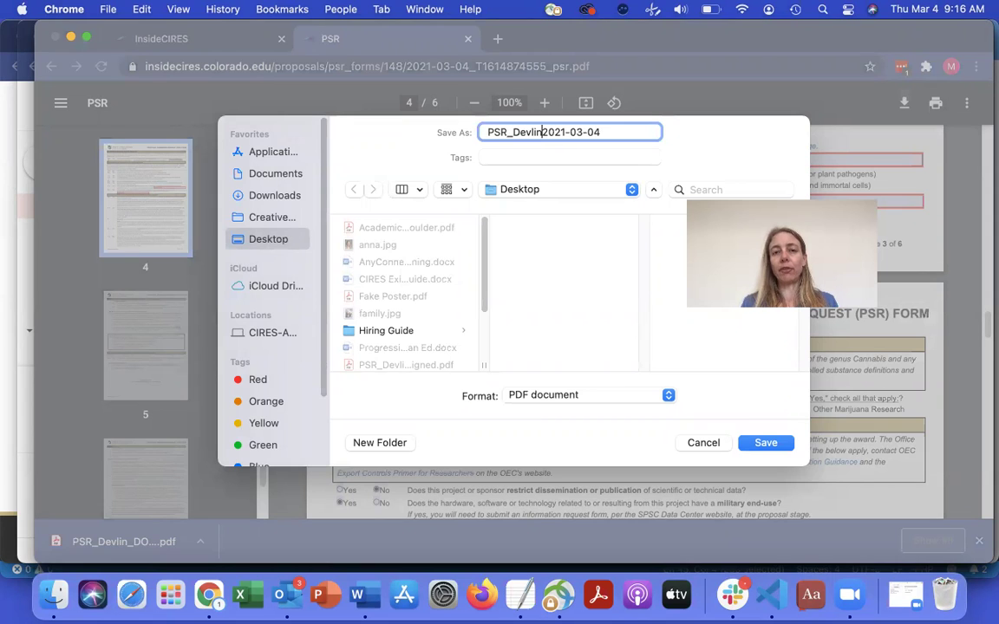
{"action": "type", "text": "_DOD"}
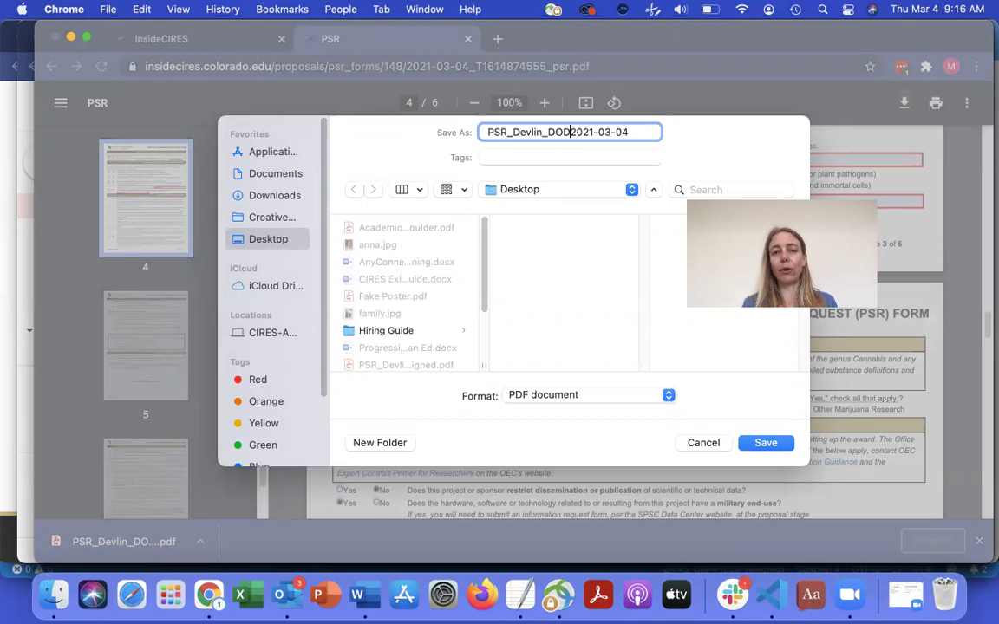
{"action": "type", "text": "_"}
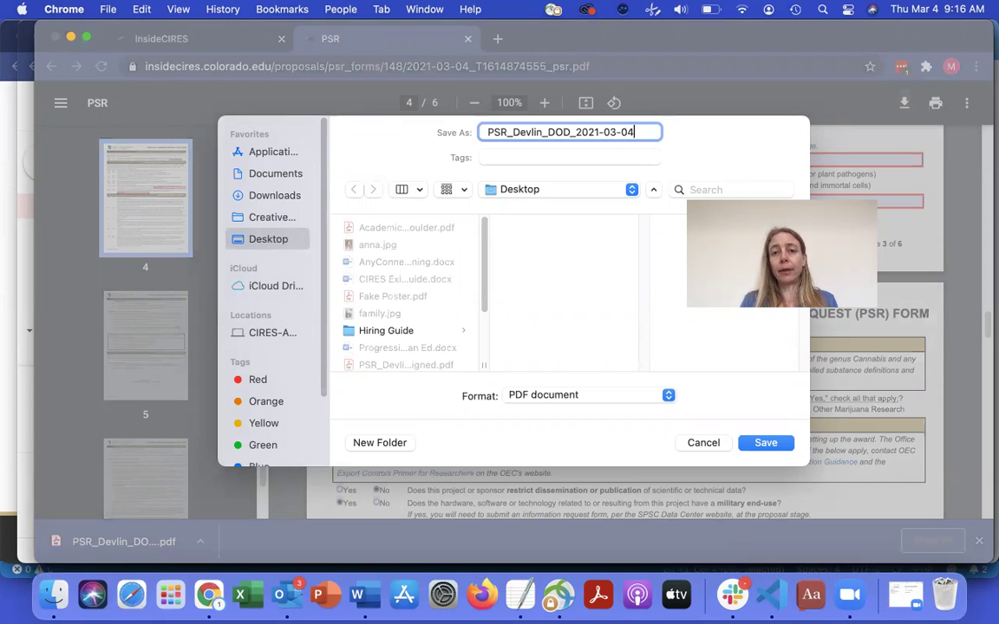
{"action": "type", "text": "_signed"}
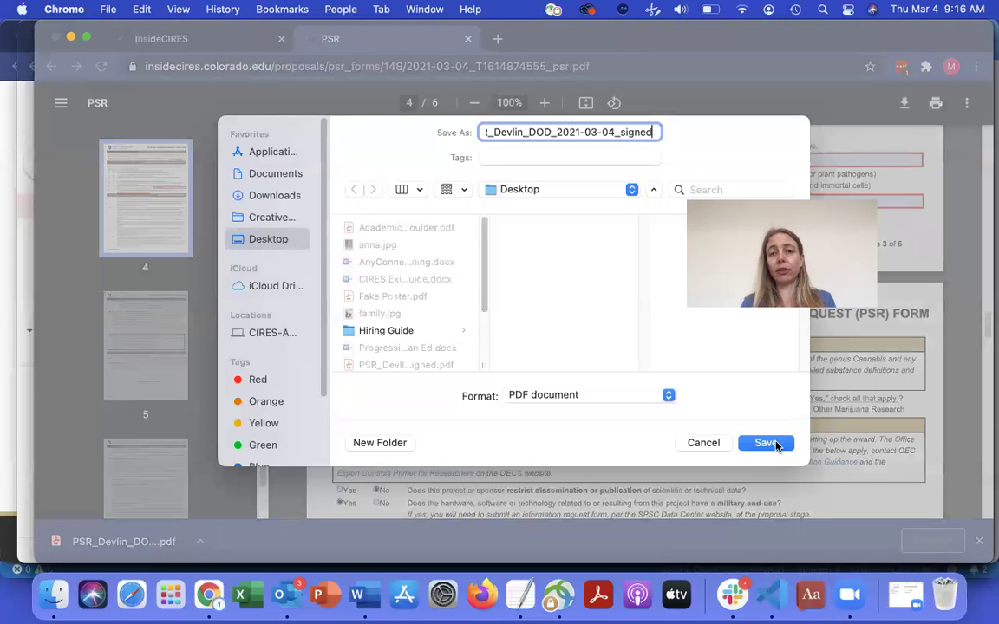
{"action": "left_click", "coordinate": [768, 443]}
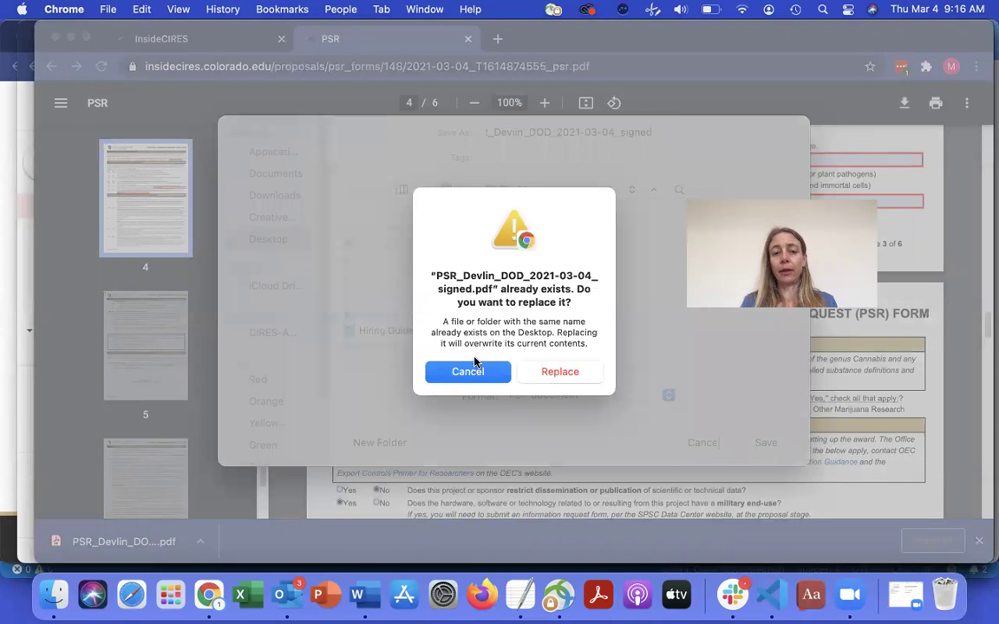
{"action": "left_click", "coordinate": [555, 371]}
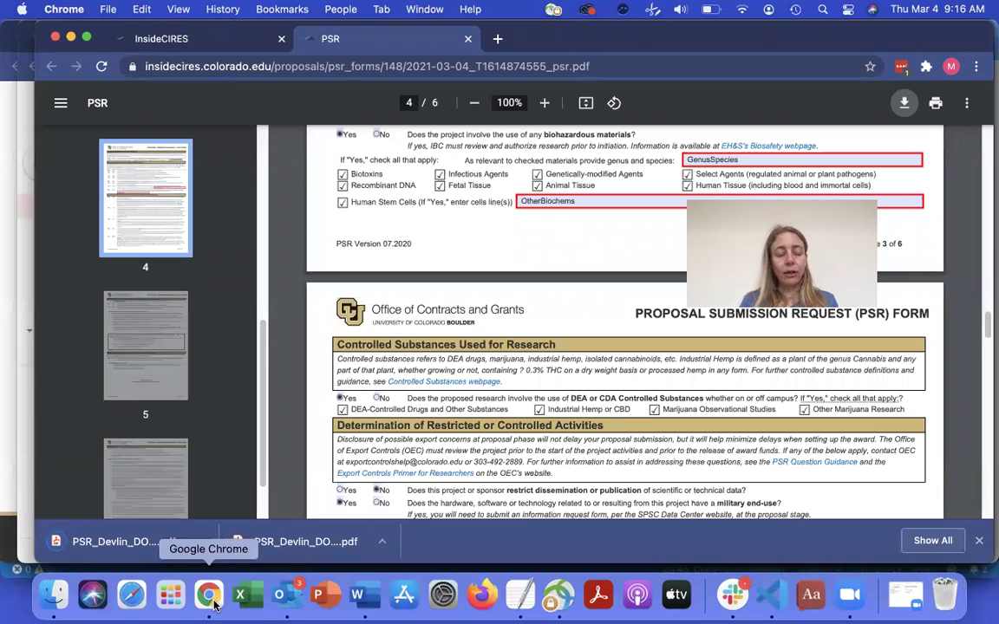
- Open docusign.colorado.edu in a new window, sign in through CU login, and decline LastPass saving
{"action": "key", "text": "super+n"}
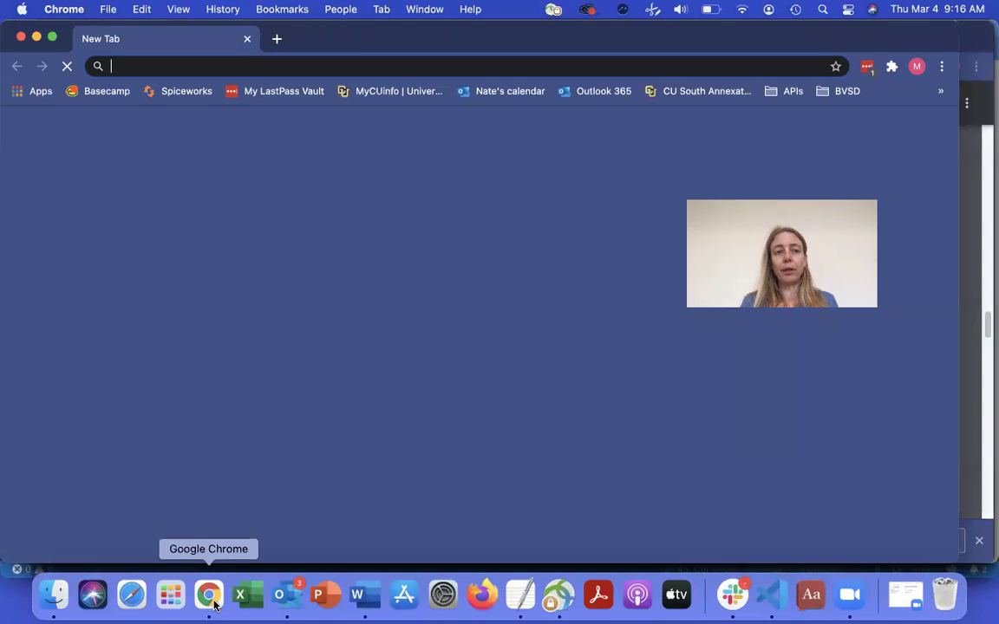
{"action": "type", "text": "do"}
{"action": "key", "text": "Right"}
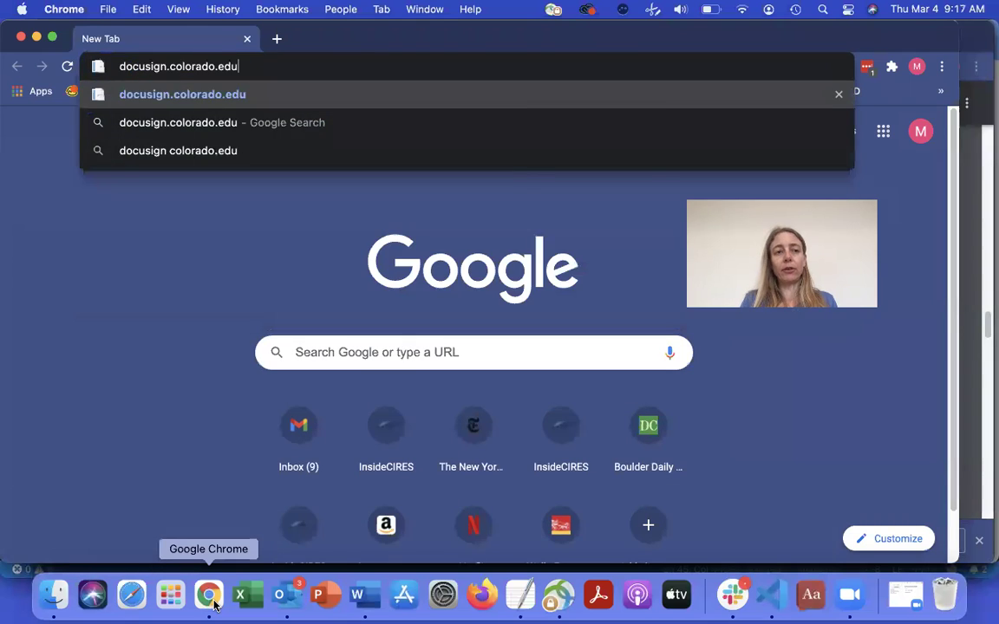
{"action": "key", "text": "Return"}
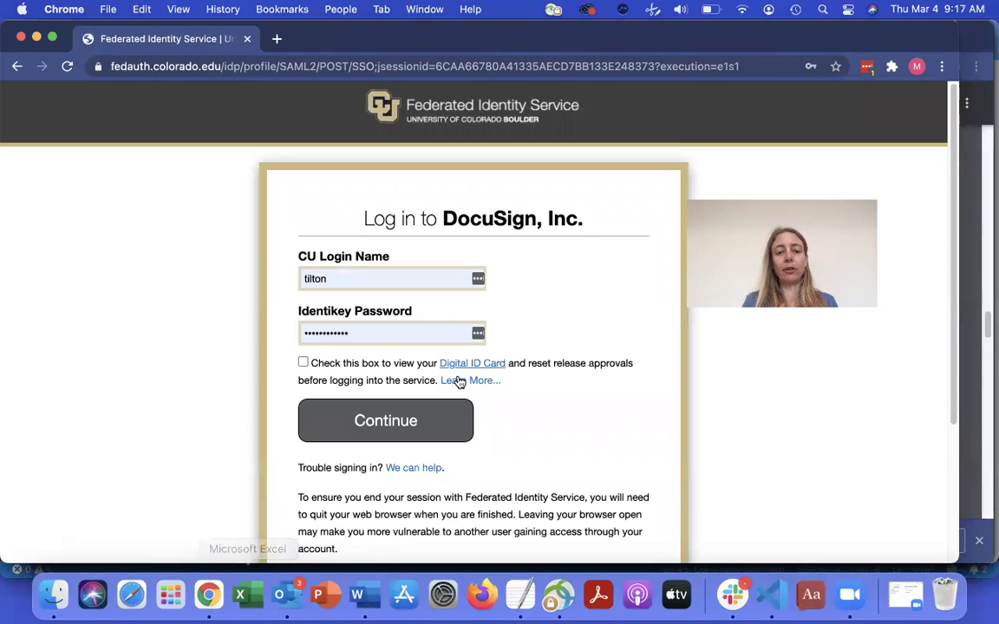
{"action": "left_click", "coordinate": [406, 424]}
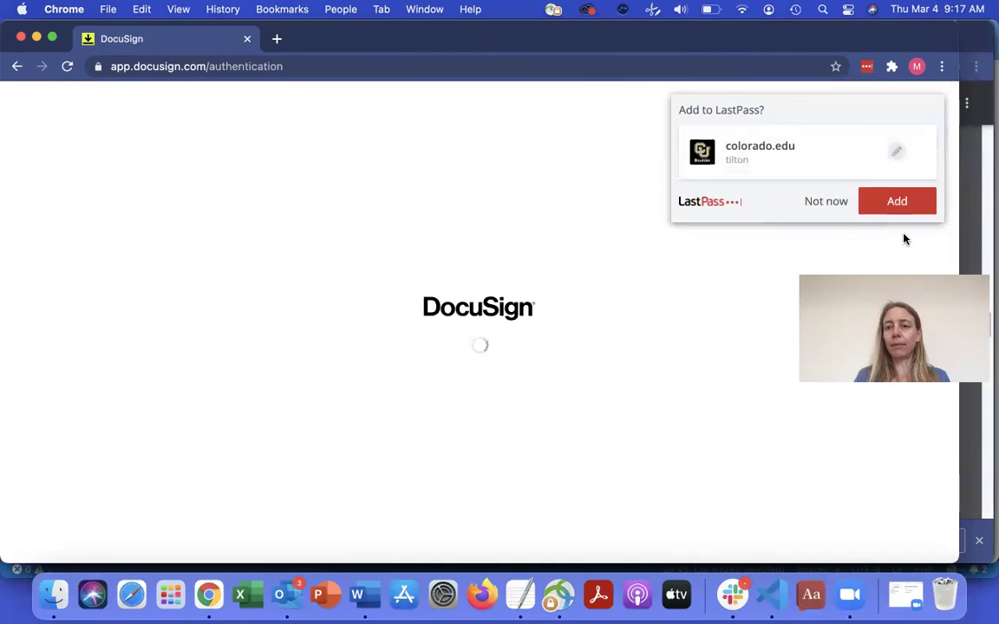
{"action": "left_click", "coordinate": [823, 202]}
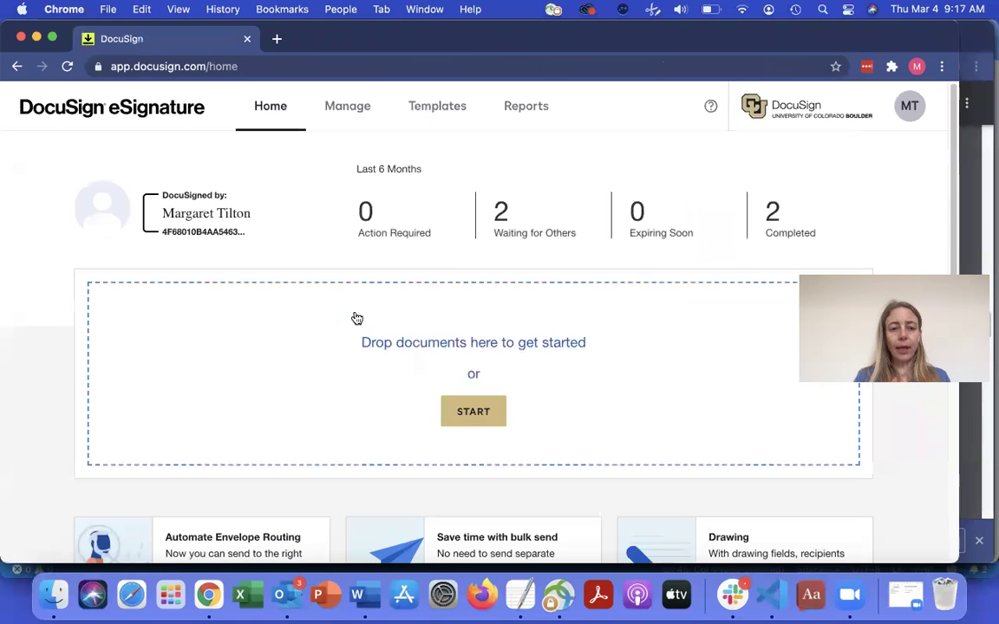
- Start a new envelope and upload the signed PSR PDF from the Desktop
{"action": "left_click", "coordinate": [486, 420]}
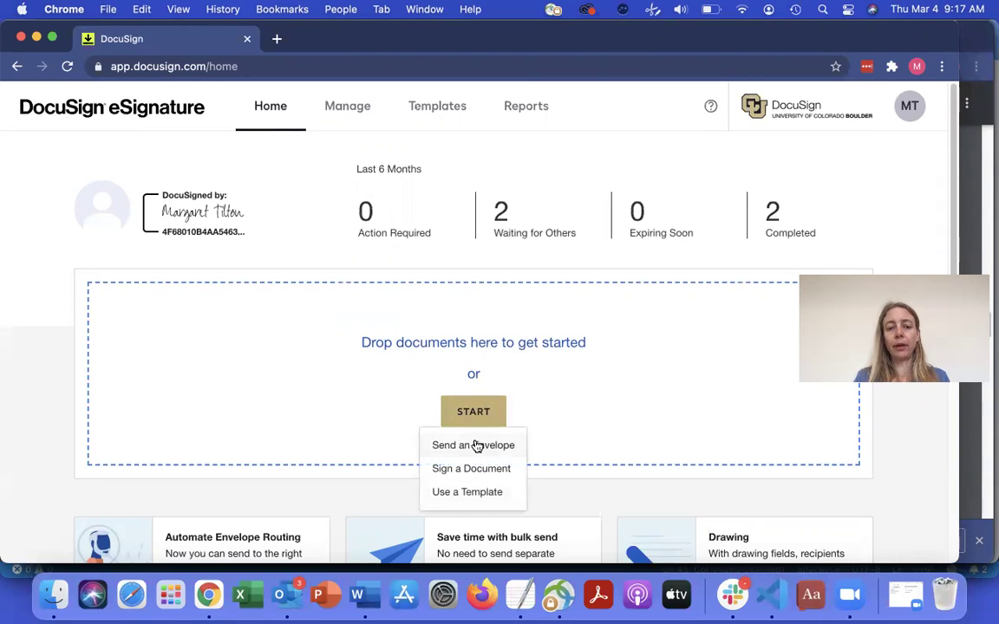
{"action": "left_click", "coordinate": [477, 445]}
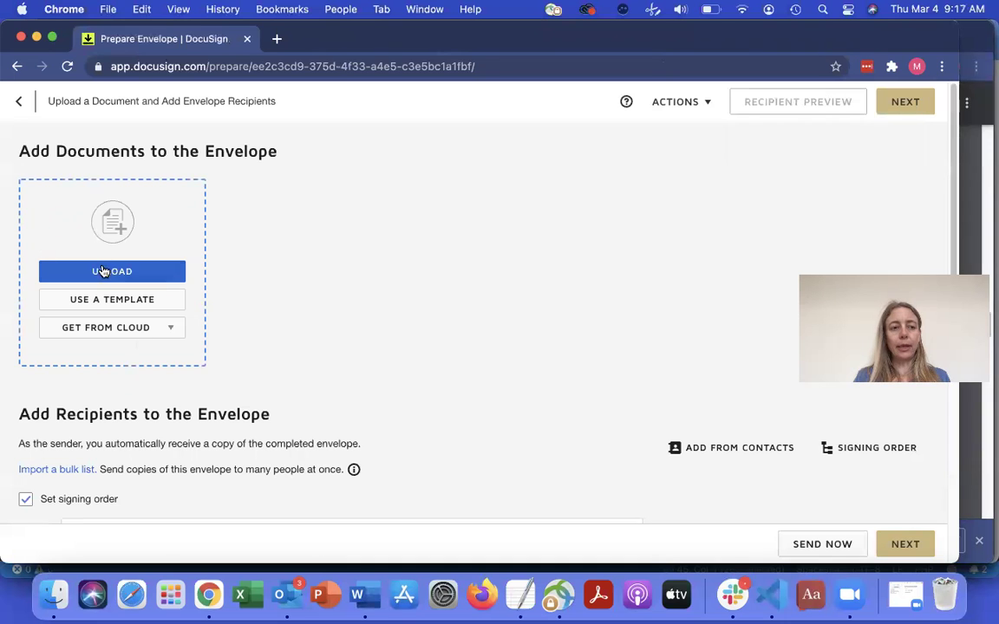
{"action": "left_click", "coordinate": [108, 273]}
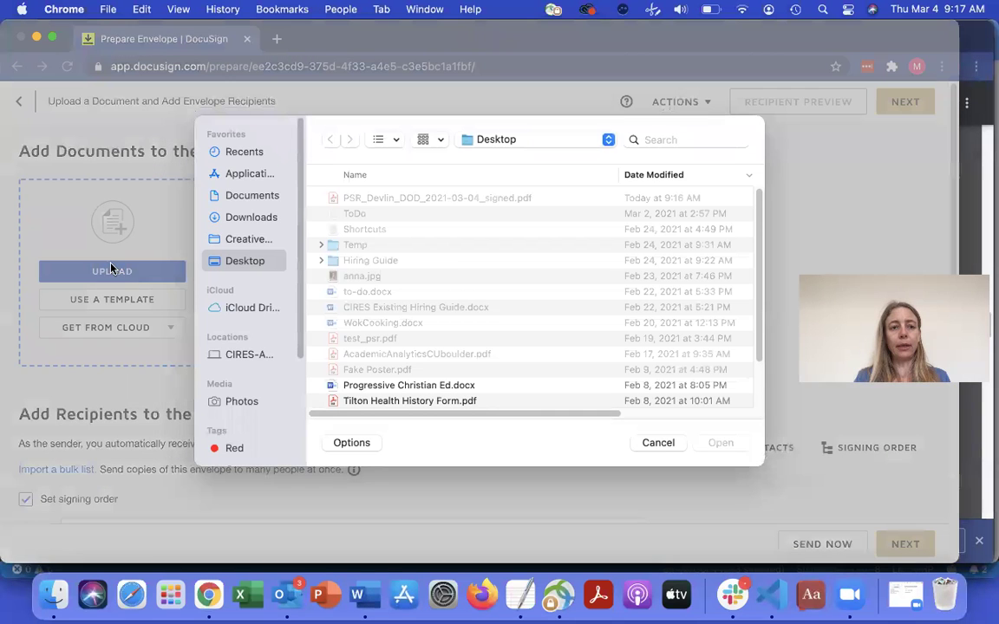
{"action": "double_click", "coordinate": [459, 198]}
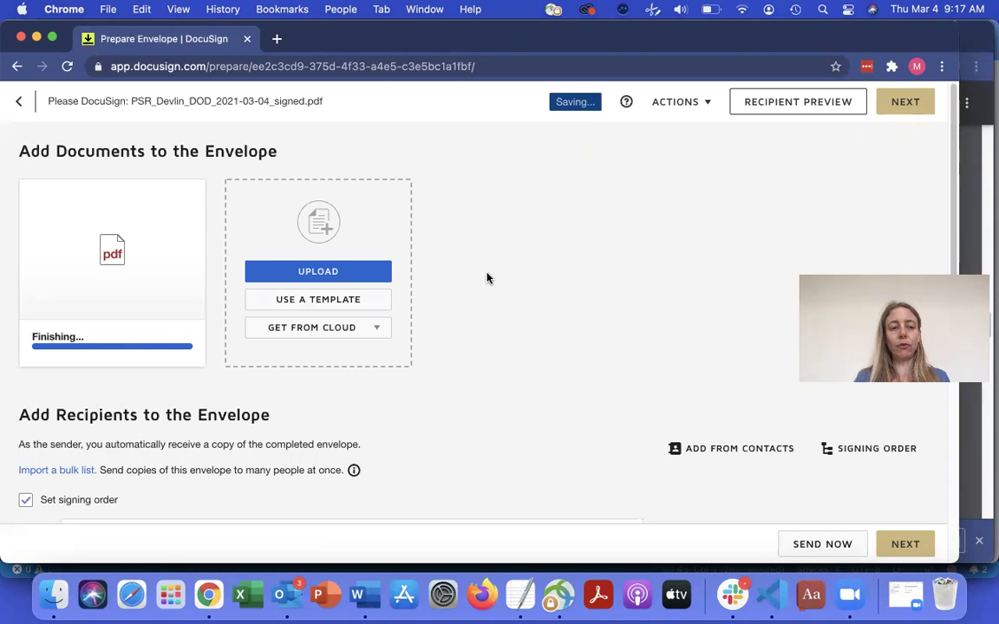
{"action": "scroll", "coordinate": [488, 278], "scroll_direction": "down", "scroll_amount": 3}
{"action": "scroll", "coordinate": [487, 277], "scroll_direction": "down", "scroll_amount": 2}
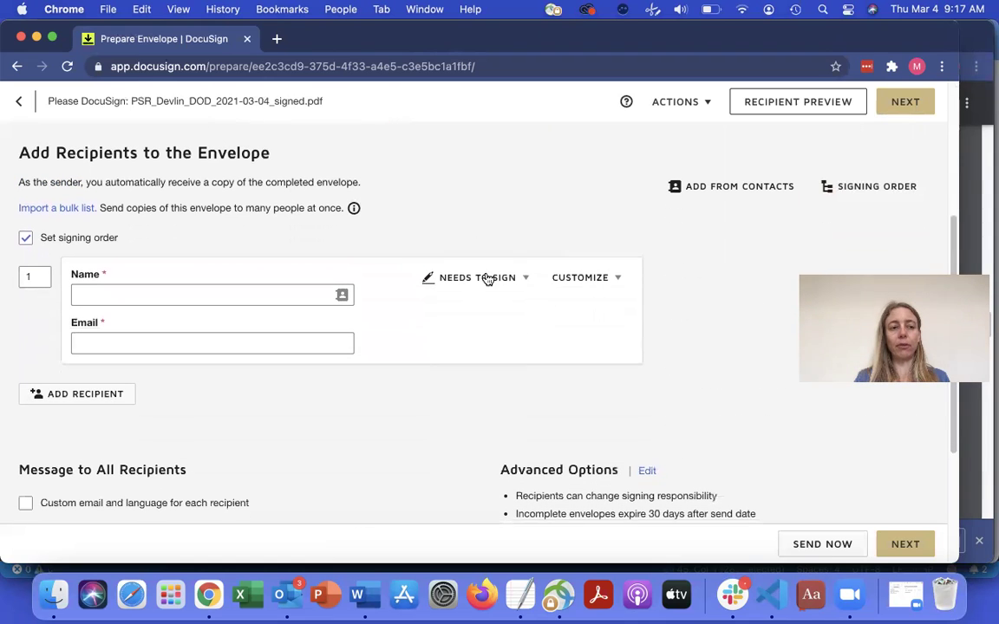
- Turn off signing order and add the PI as signer with their full name and university e-mail
{"action": "left_click", "coordinate": [25, 237]}
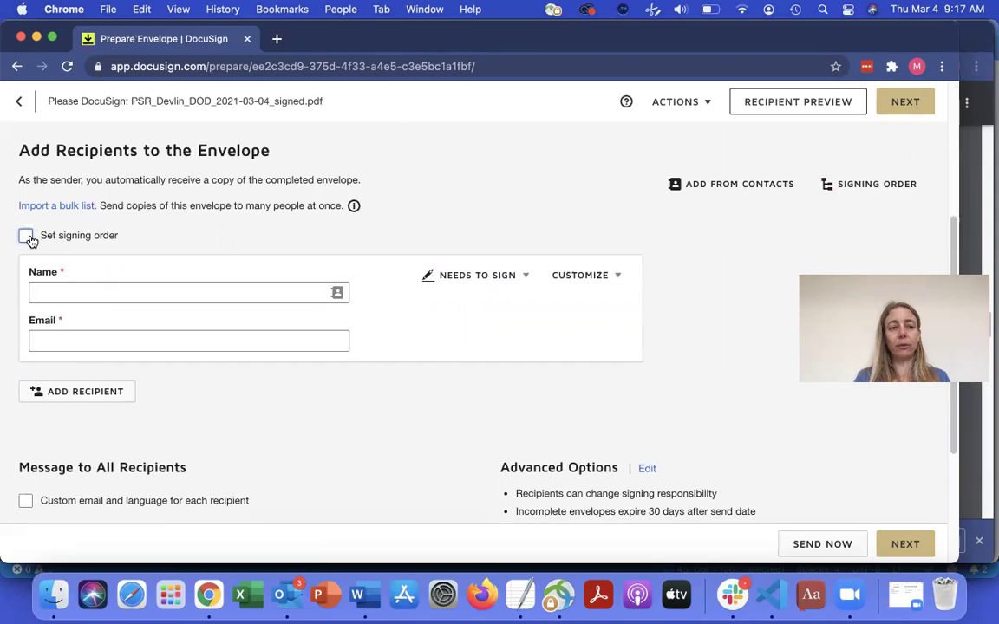
{"action": "left_click", "coordinate": [107, 292]}
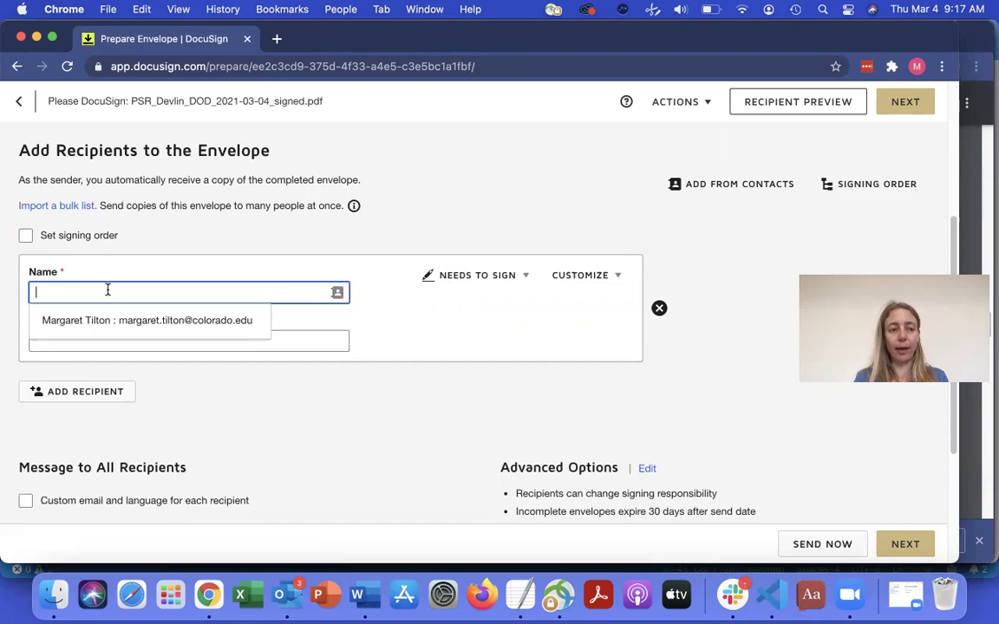
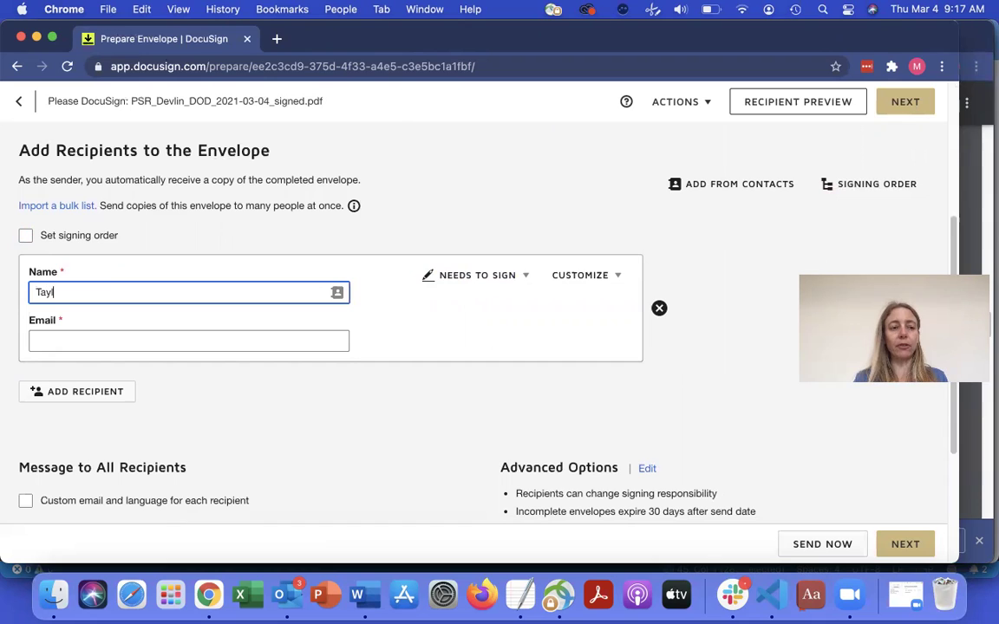
{"action": "left_click", "coordinate": [81, 341]}
{"action": "left_click", "coordinate": [81, 341]}
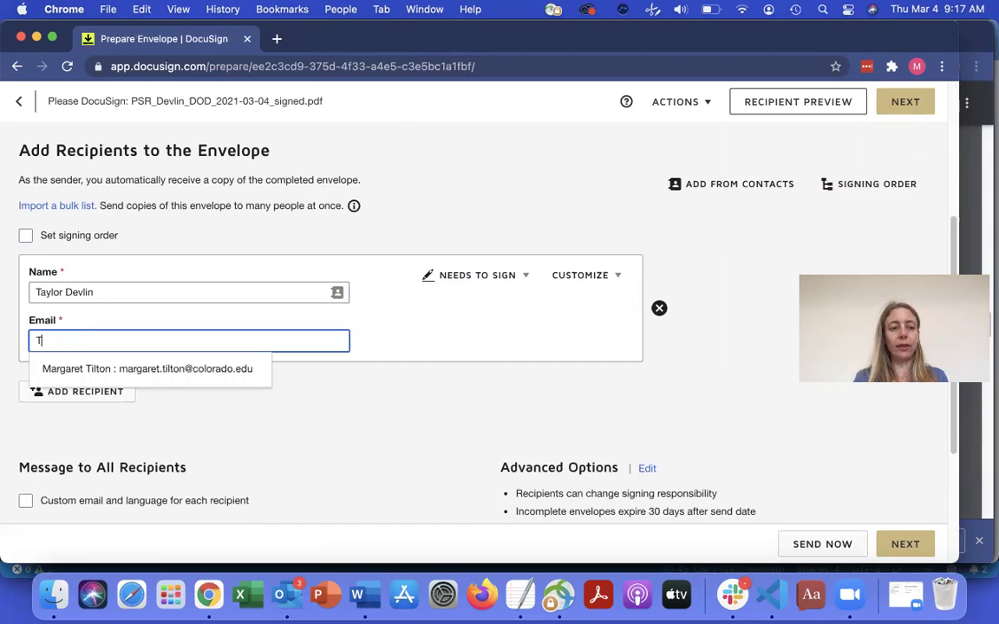
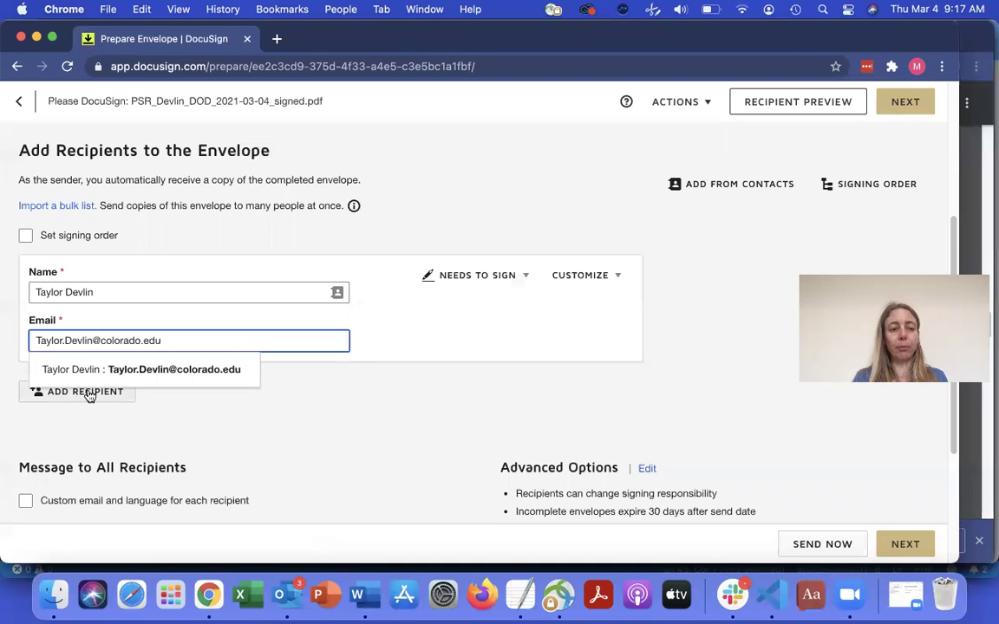
{"action": "left_click", "coordinate": [428, 435]}
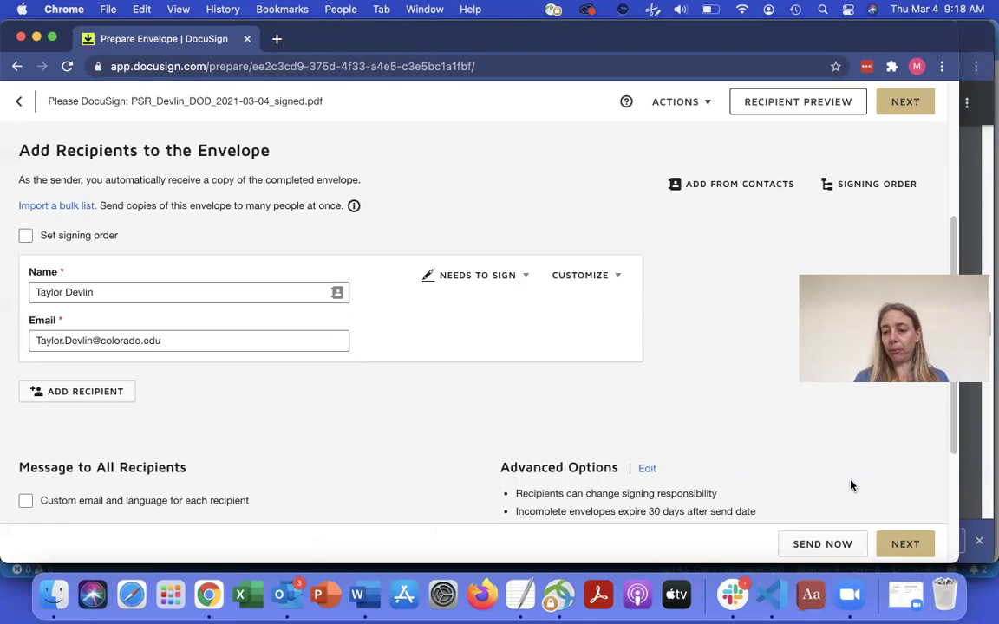
- Move on to page 6 and place a Signature field on the PI Signature line
{"action": "left_click", "coordinate": [903, 545]}
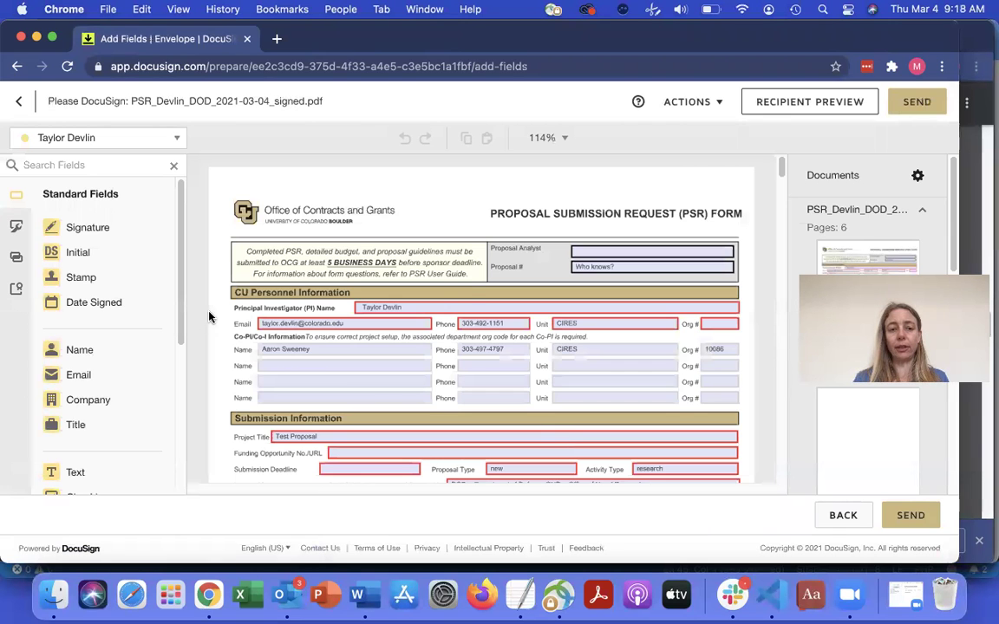
{"action": "scroll", "coordinate": [468, 283], "scroll_direction": "down", "scroll_amount": 20}
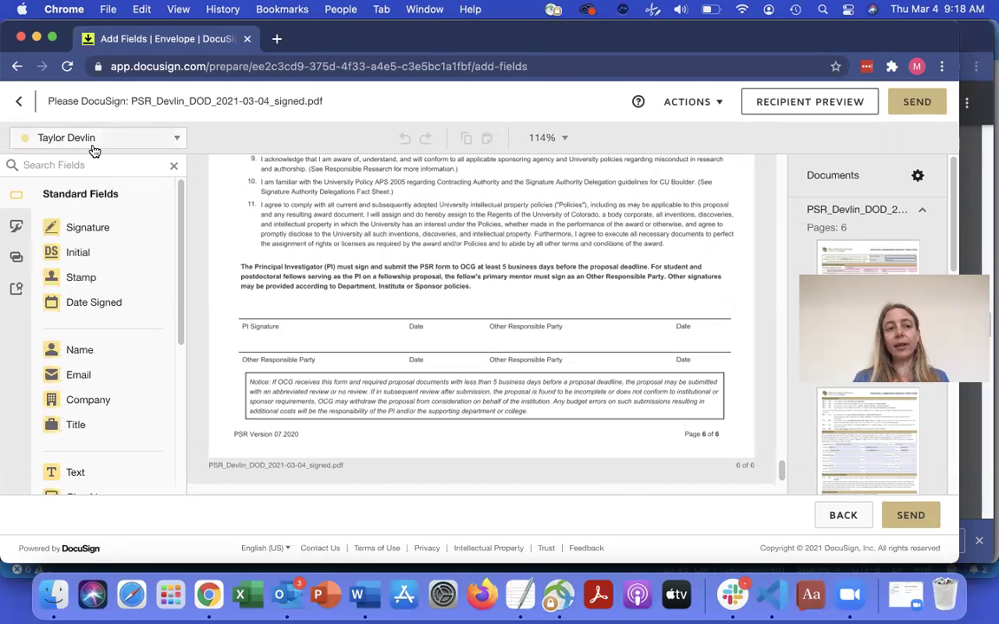
{"action": "left_click", "coordinate": [176, 139]}
{"action": "left_click", "coordinate": [180, 140]}
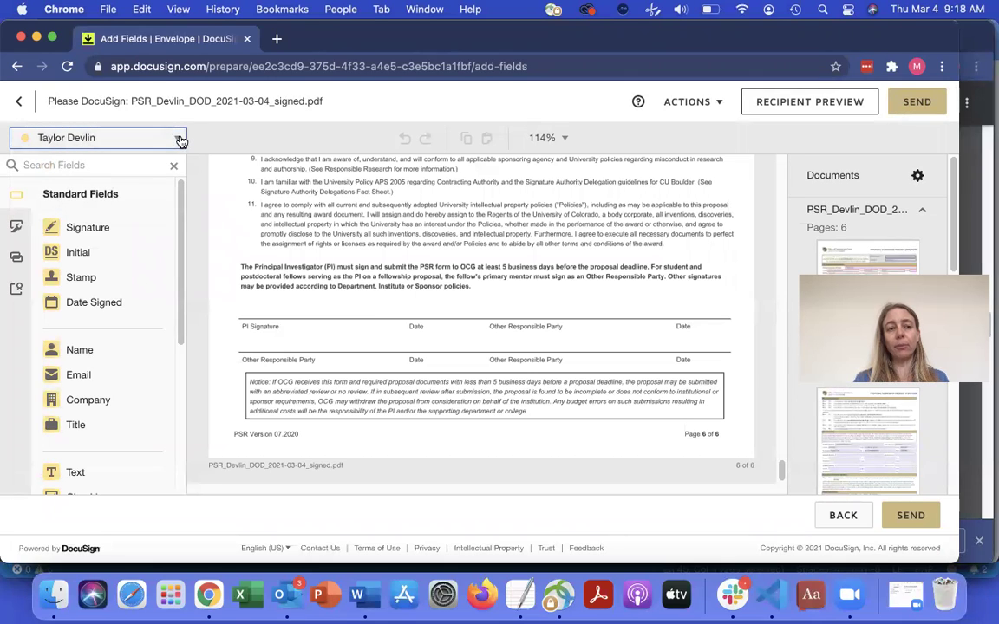
{"action": "left_click", "coordinate": [87, 228]}
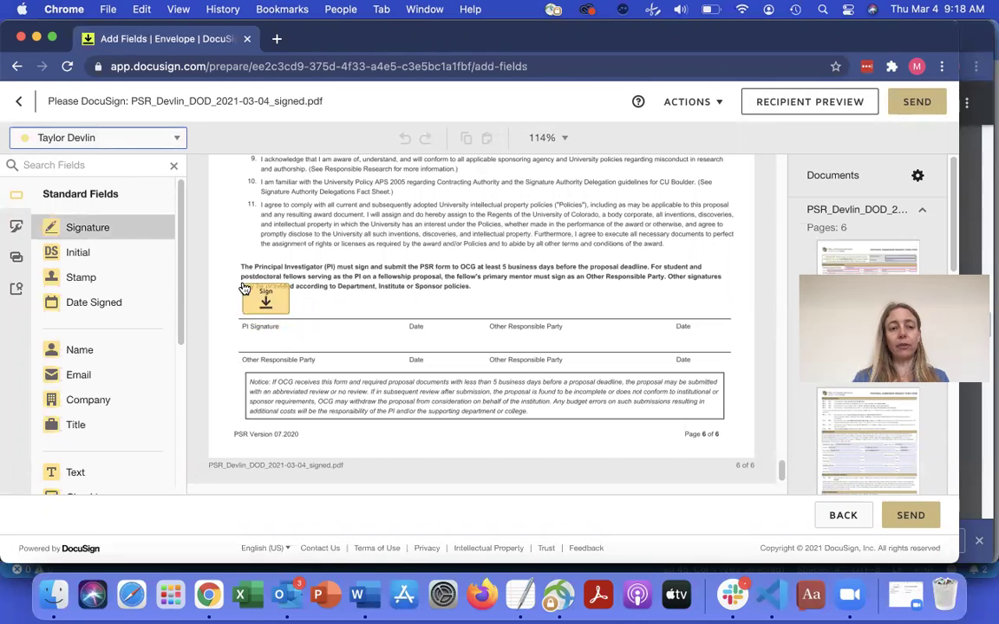
{"action": "left_click", "coordinate": [242, 288]}
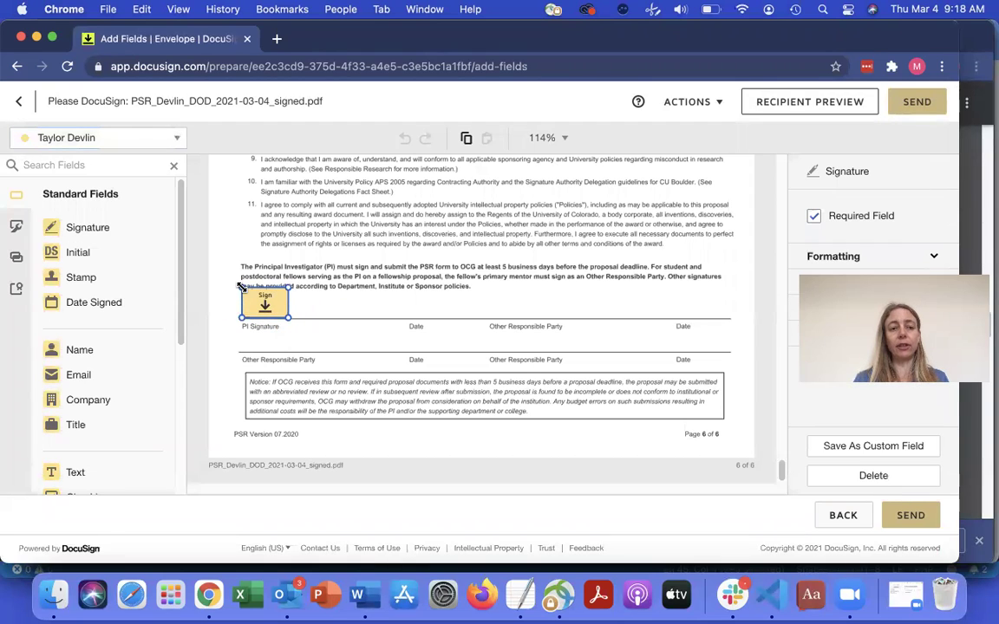
- Add a Date Signed field on the PI Date line and send the envelope
{"action": "left_click", "coordinate": [85, 309]}
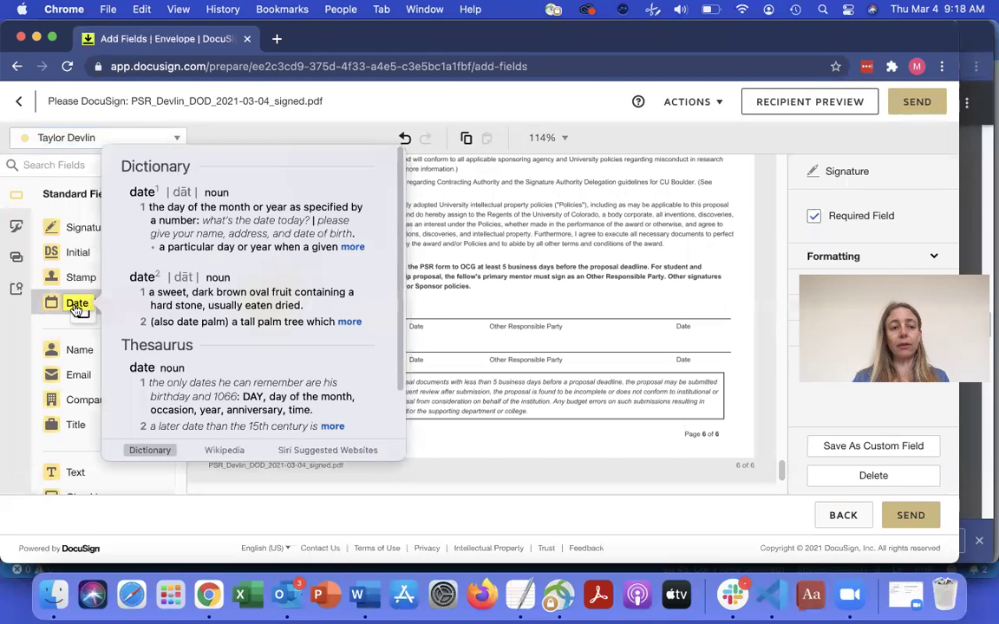
{"action": "left_click", "coordinate": [85, 310]}
{"action": "left_click_drag", "start_coordinate": [101, 310], "coordinate": [395, 312]}
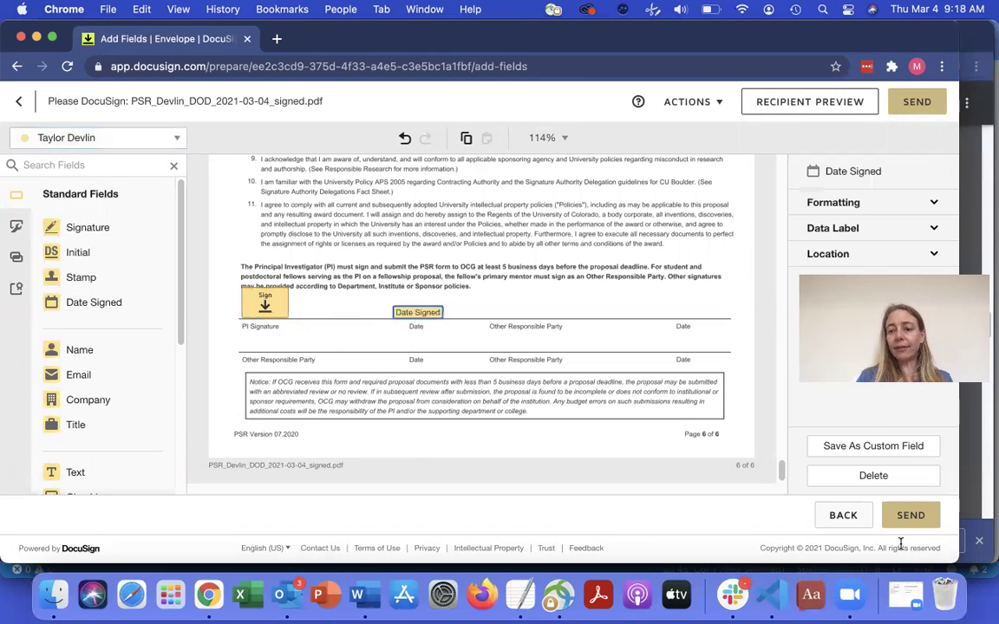
{"action": "left_click", "coordinate": [910, 517]}
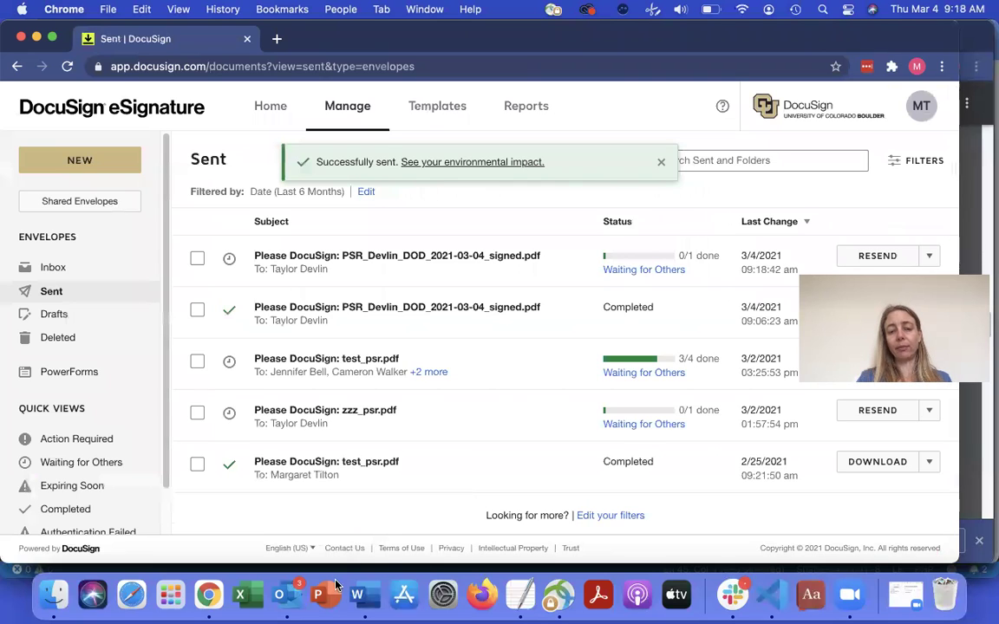
- Switch to the Outlook inbox showing the DocuSign notification e-mails
{"action": "left_click", "coordinate": [289, 597]}
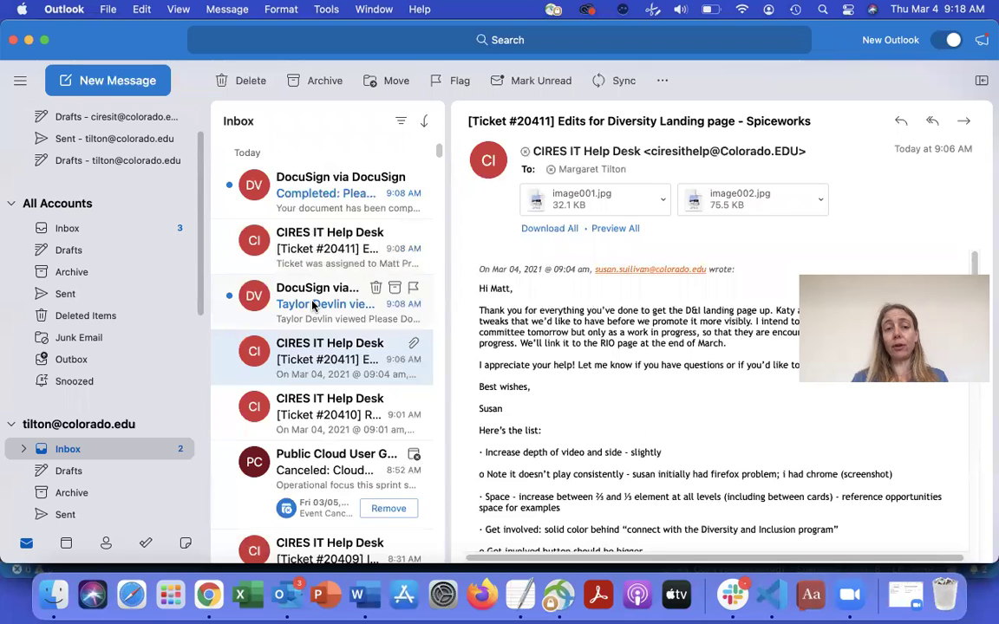
- Open the DocuSign 'Completed' e-mail and view the completed PSR document in the browser
{"action": "left_click", "coordinate": [325, 191]}
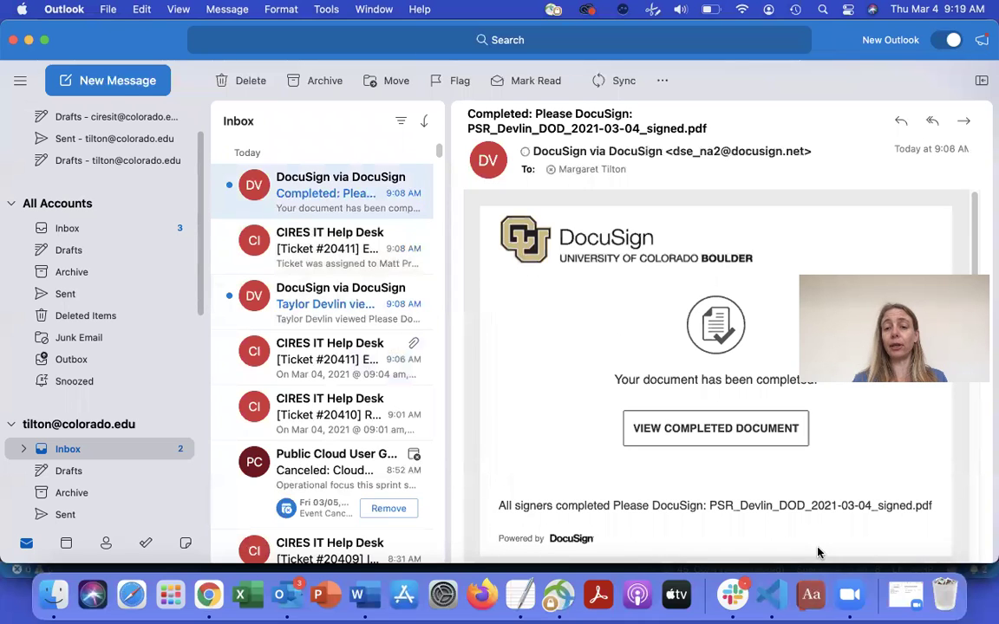
{"action": "left_click", "coordinate": [718, 430]}
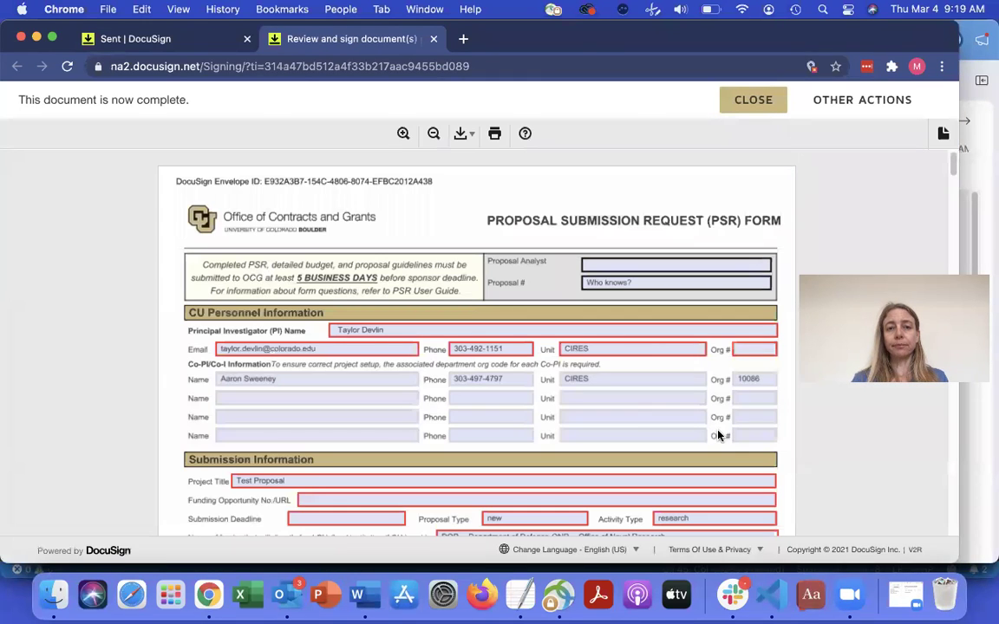
- Download the completed envelope as a Combined PDF and open the downloaded file
{"action": "left_click", "coordinate": [462, 136]}
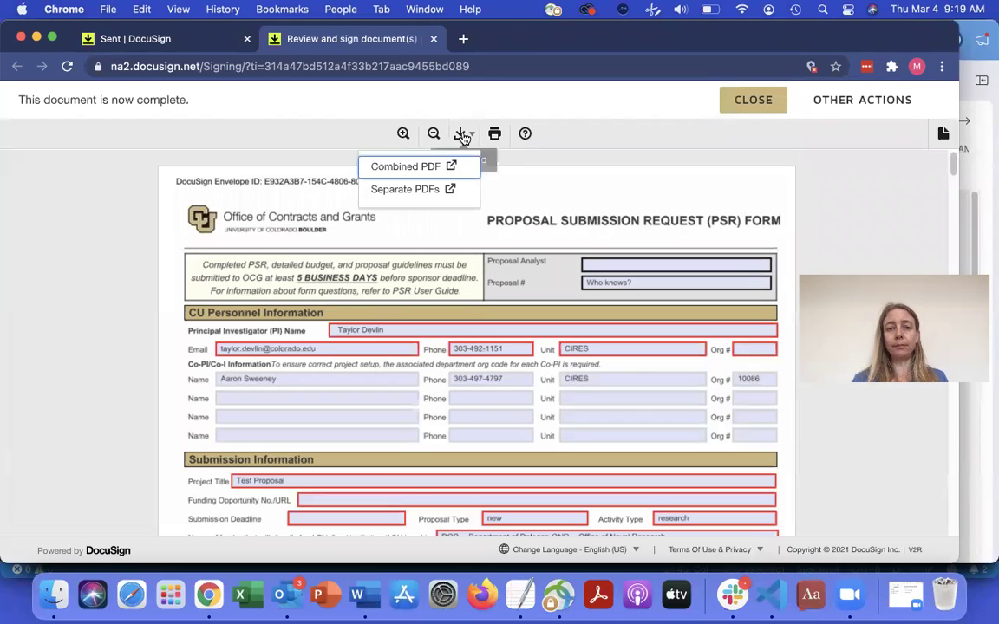
{"action": "left_click", "coordinate": [422, 169]}
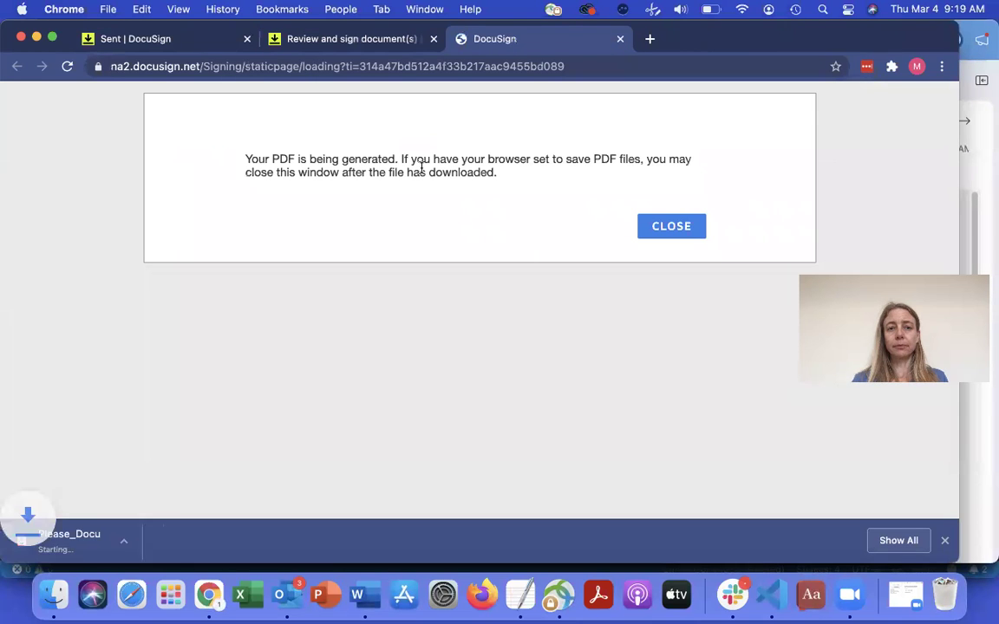
{"action": "left_click", "coordinate": [94, 537]}
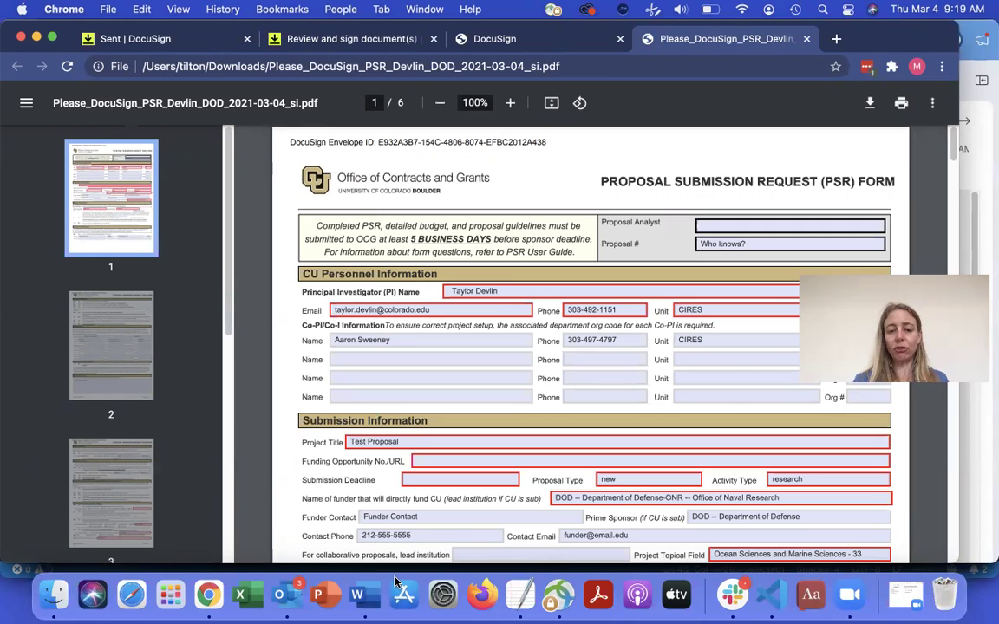
{"action": "left_click", "coordinate": [45, 595]}
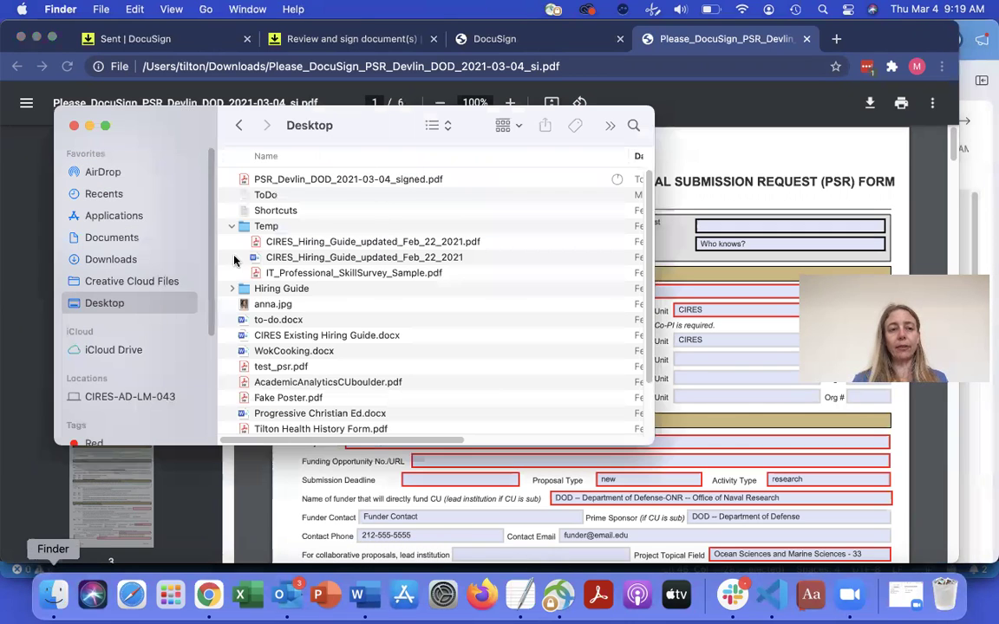
- Rename the PDF in Downloads to PSR_[PI surname]_DOD_2021-03-04_signed.pdf, removing the Please_DocuSign_ prefix
{"action": "left_click", "coordinate": [112, 257]}
{"action": "left_click", "coordinate": [334, 176]}
{"action": "right_click", "coordinate": [343, 176]}
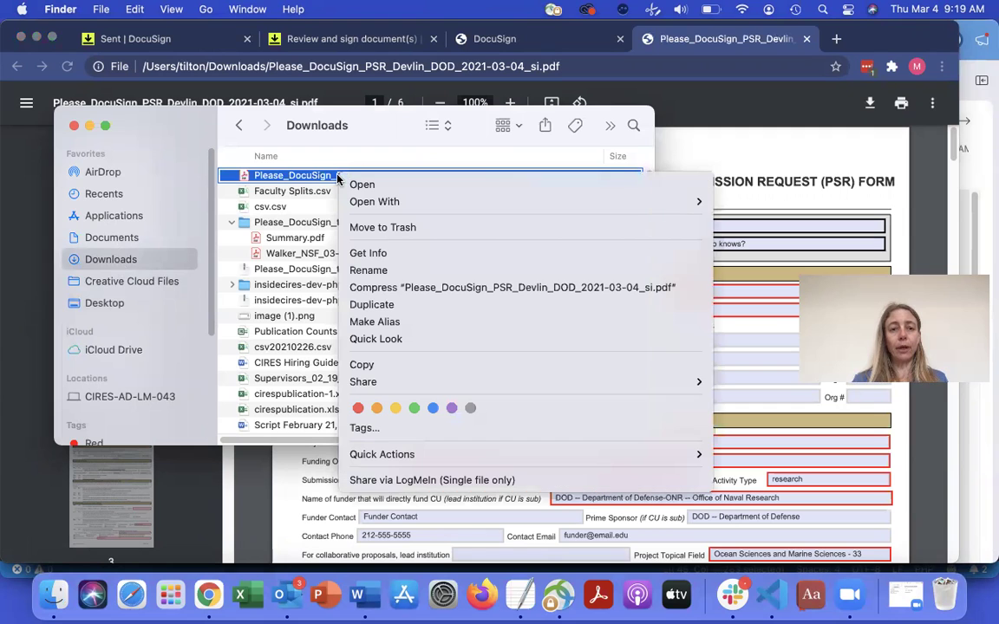
{"action": "left_click", "coordinate": [394, 271]}
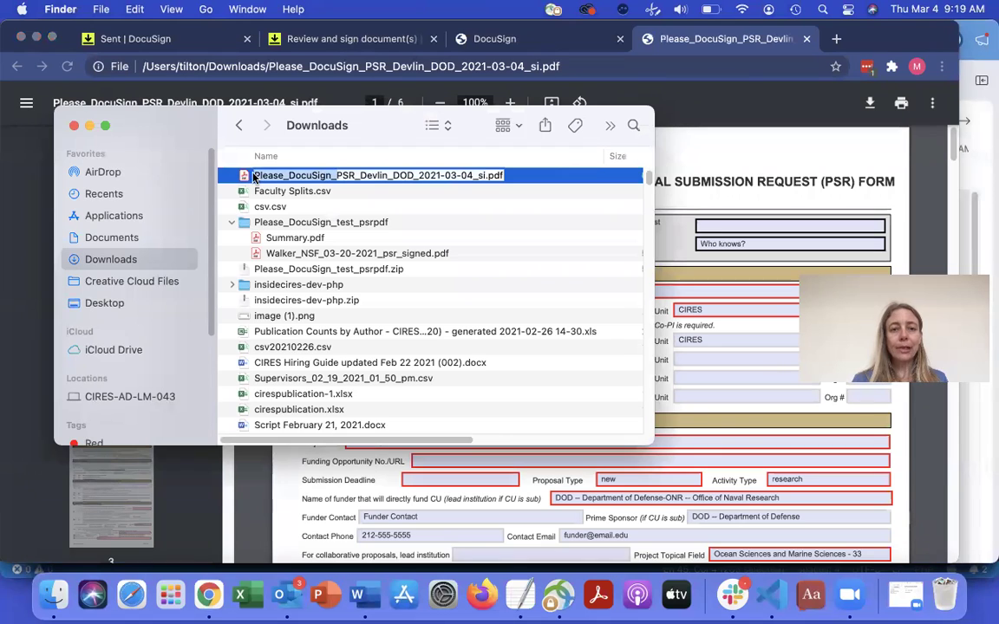
{"action": "key", "text": "BackSpace"}
{"action": "left_click", "coordinate": [404, 175]}
{"action": "type", "text": "gned"}
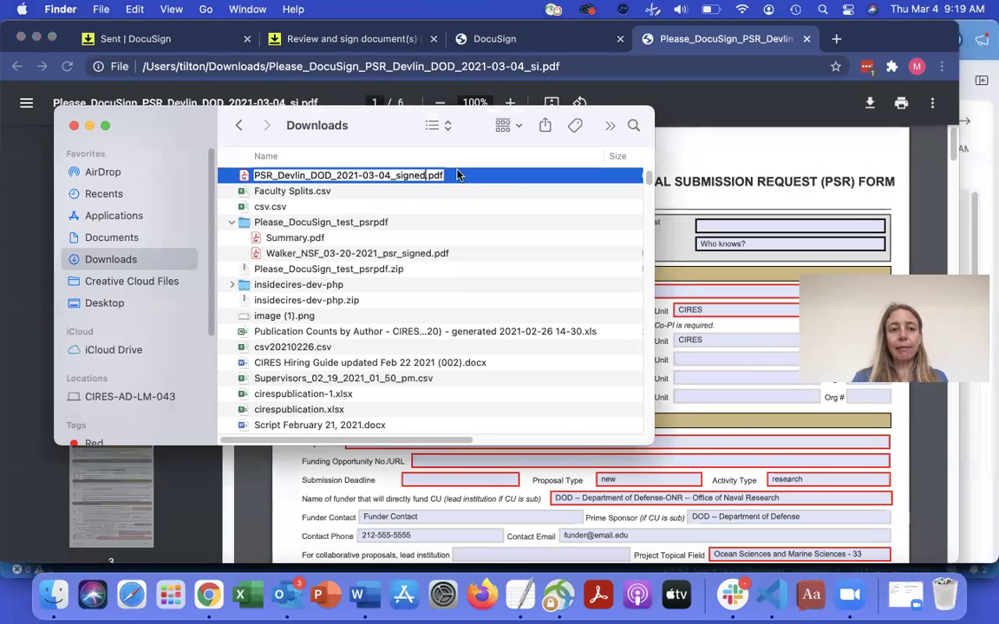
{"action": "key", "text": "Return"}
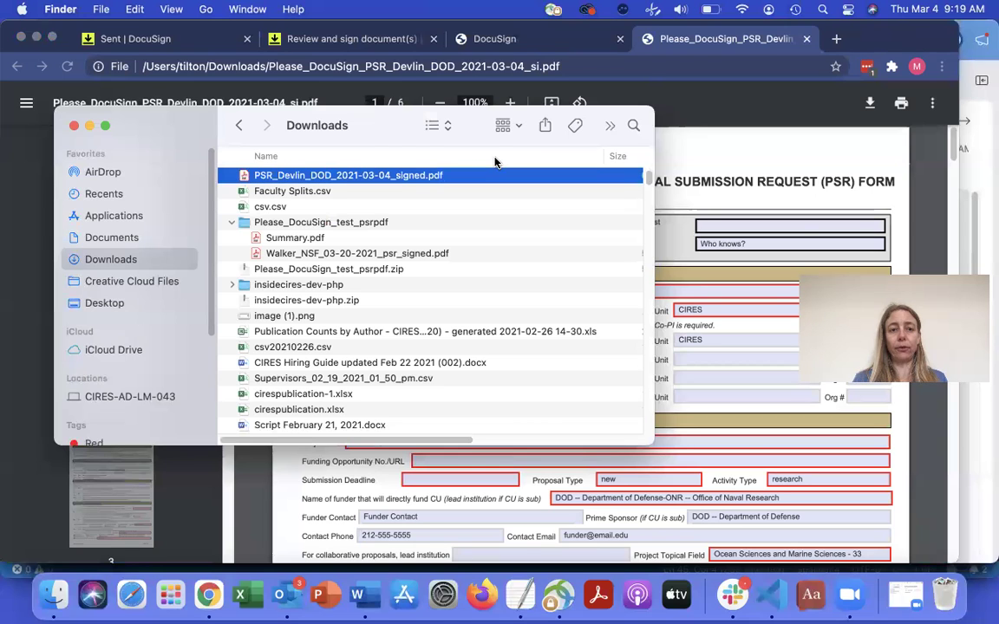
{"action": "left_click", "coordinate": [683, 144]}
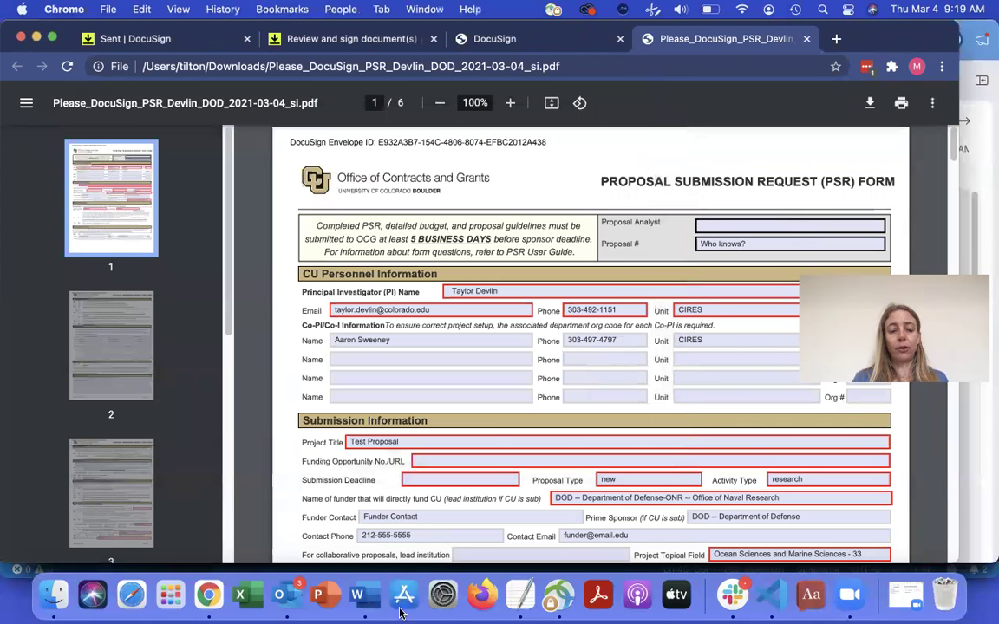
- Go to the InsideCIRES proposal #148 page and open the Add Notes form
{"action": "left_click", "coordinate": [212, 598]}
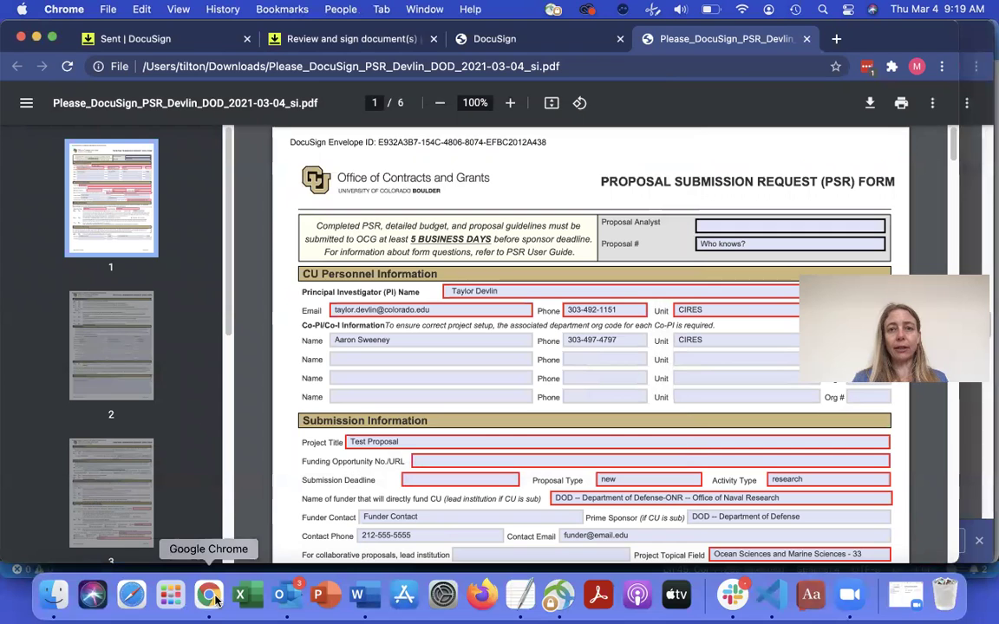
{"action": "key", "text": "super+grave"}
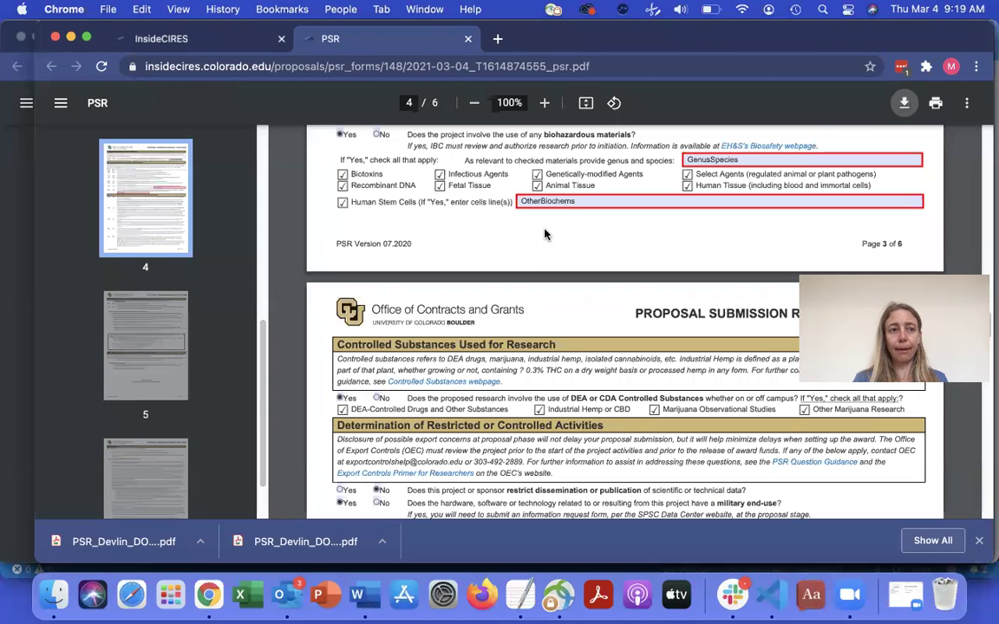
{"action": "left_click", "coordinate": [188, 40]}
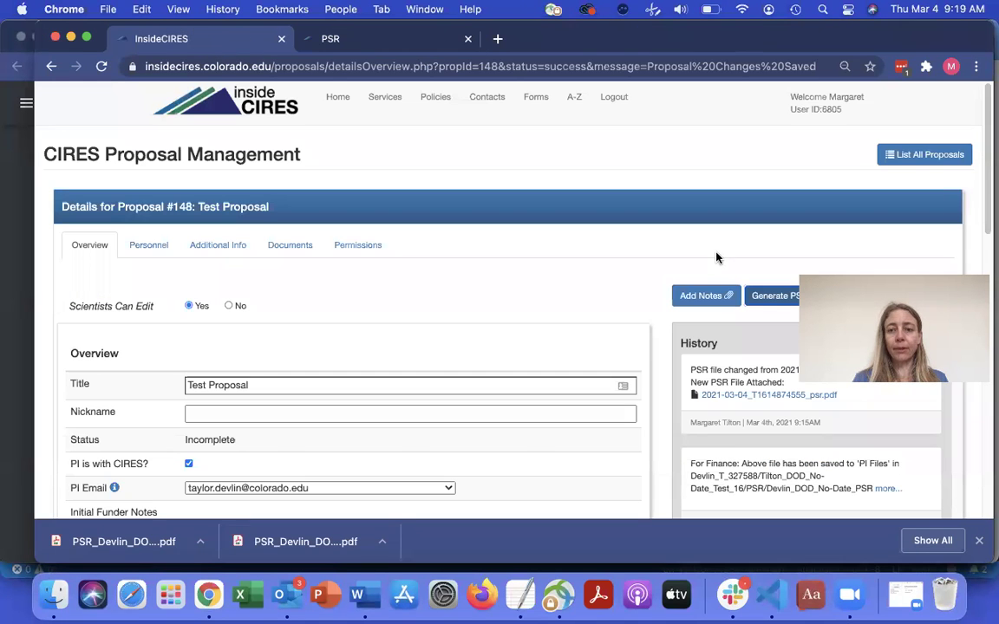
{"action": "left_click", "coordinate": [706, 299]}
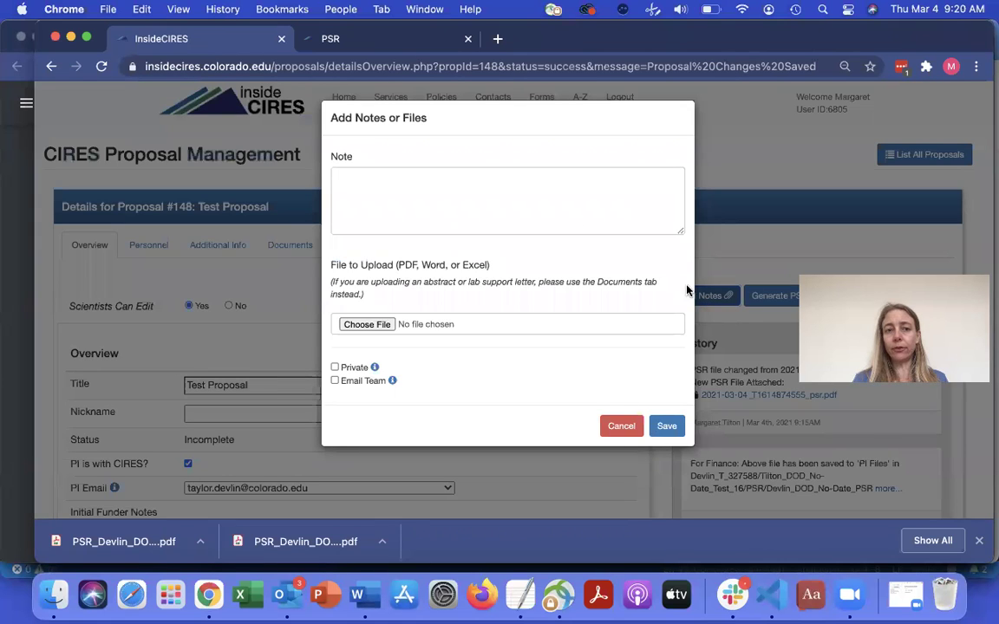
- Attach the renamed signed PSR PDF from the Downloads folder
{"action": "left_click", "coordinate": [365, 325]}
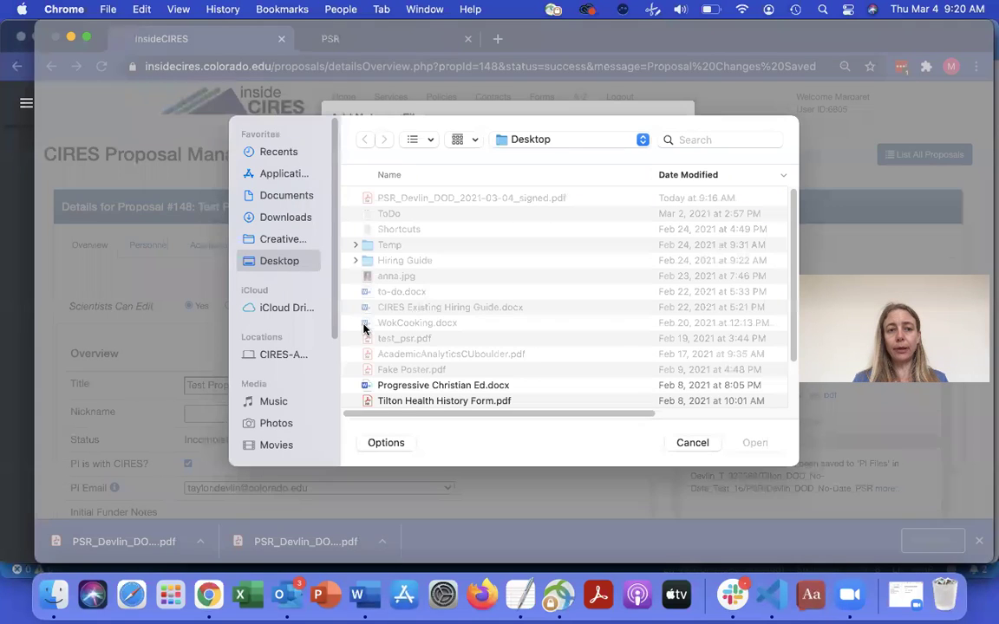
{"action": "left_click", "coordinate": [277, 196]}
{"action": "left_click", "coordinate": [278, 217]}
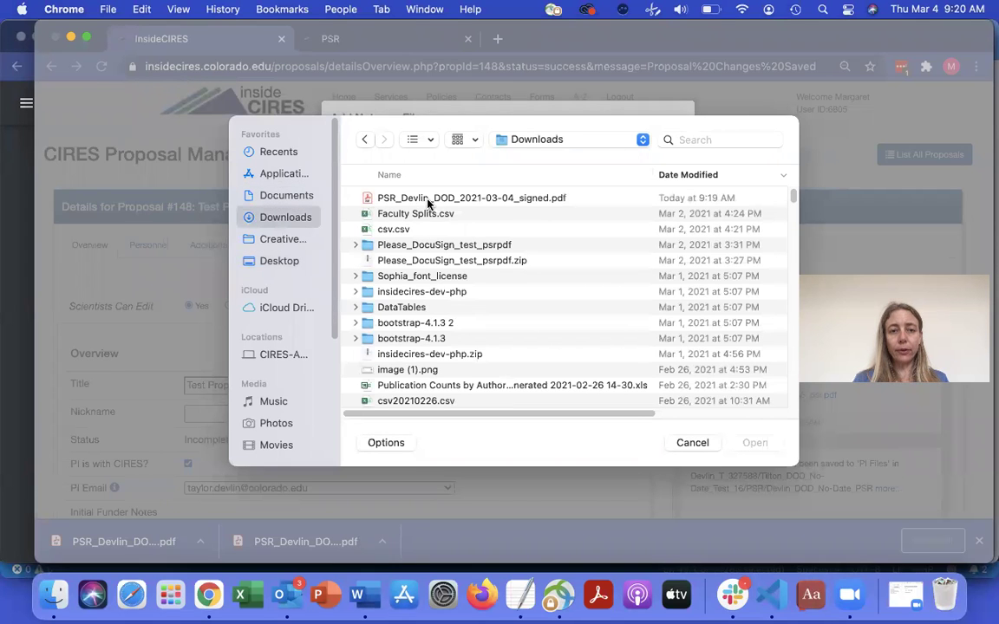
{"action": "double_click", "coordinate": [434, 199]}
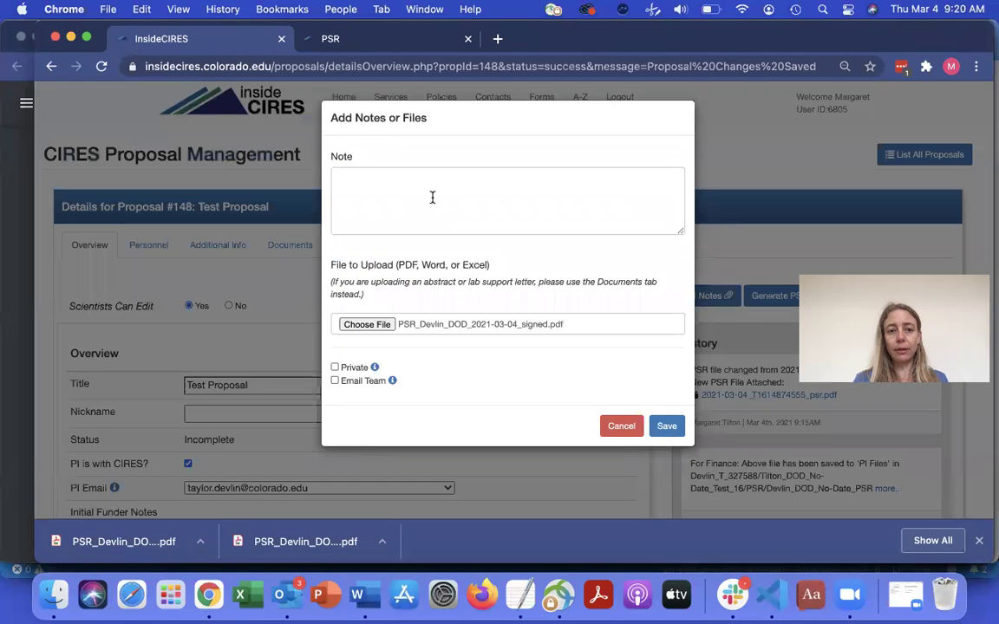
- Save the upload with the note 'Signed version of PSR' and open the attached PDF from History
{"action": "left_click", "coordinate": [451, 189]}
{"action": "type", "text": "Signed version of PSR"}
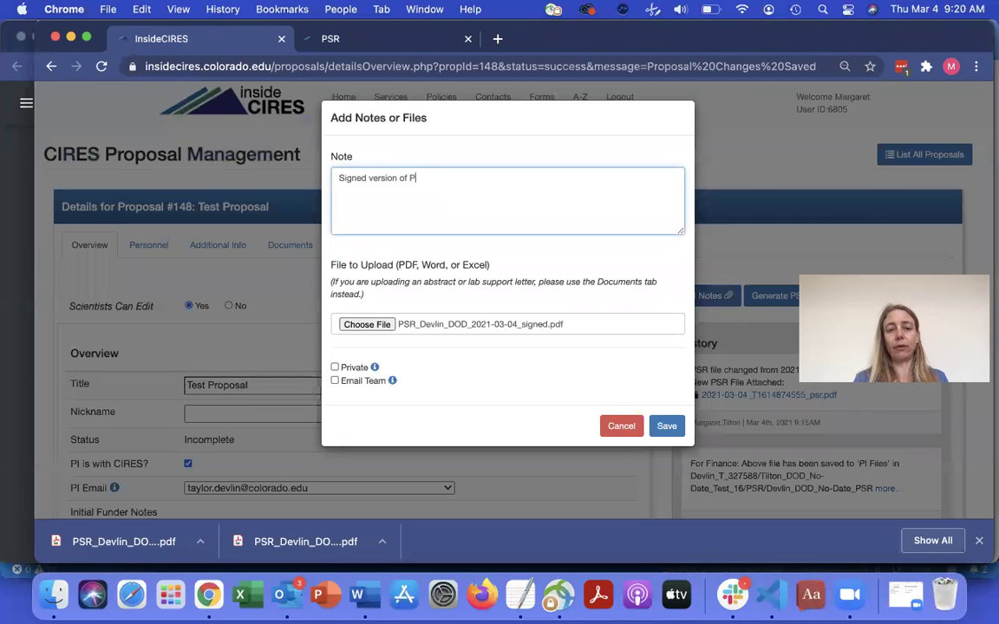
{"action": "left_click", "coordinate": [668, 428]}
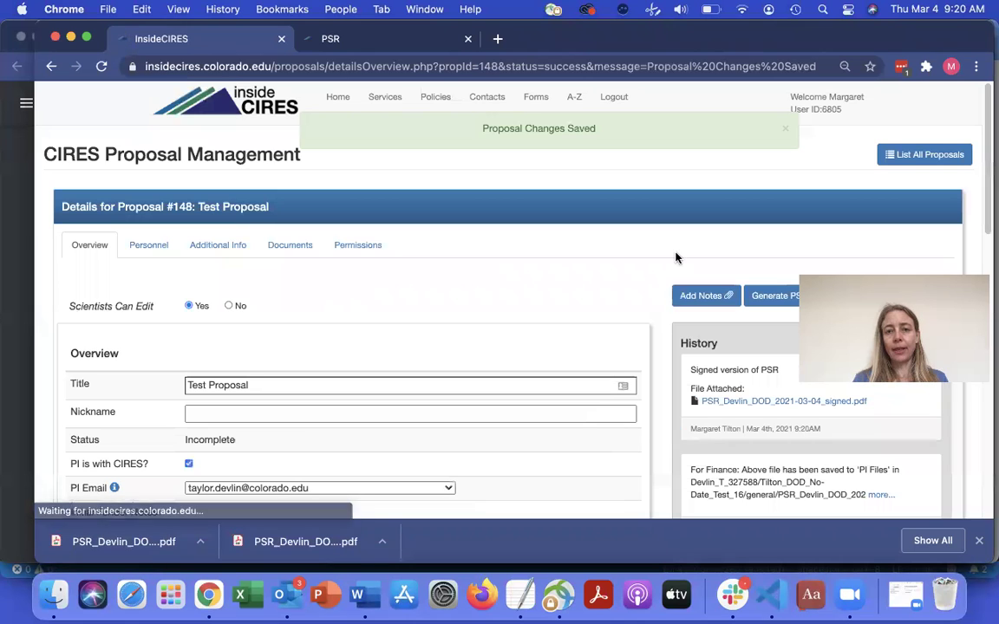
{"action": "left_click", "coordinate": [787, 402]}
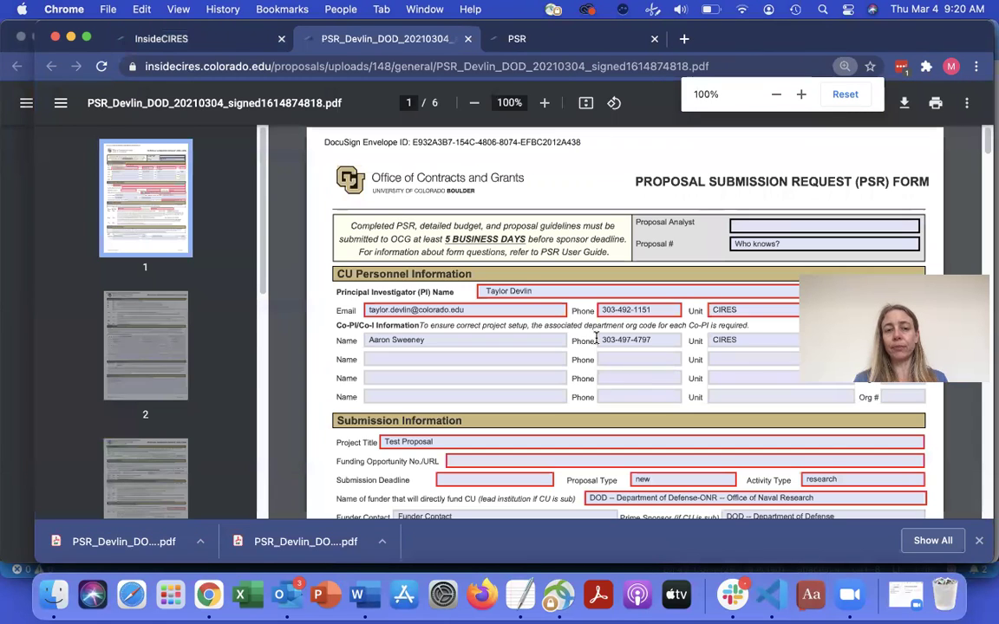
{"action": "scroll", "coordinate": [596, 339], "scroll_direction": "down", "scroll_amount": 20}
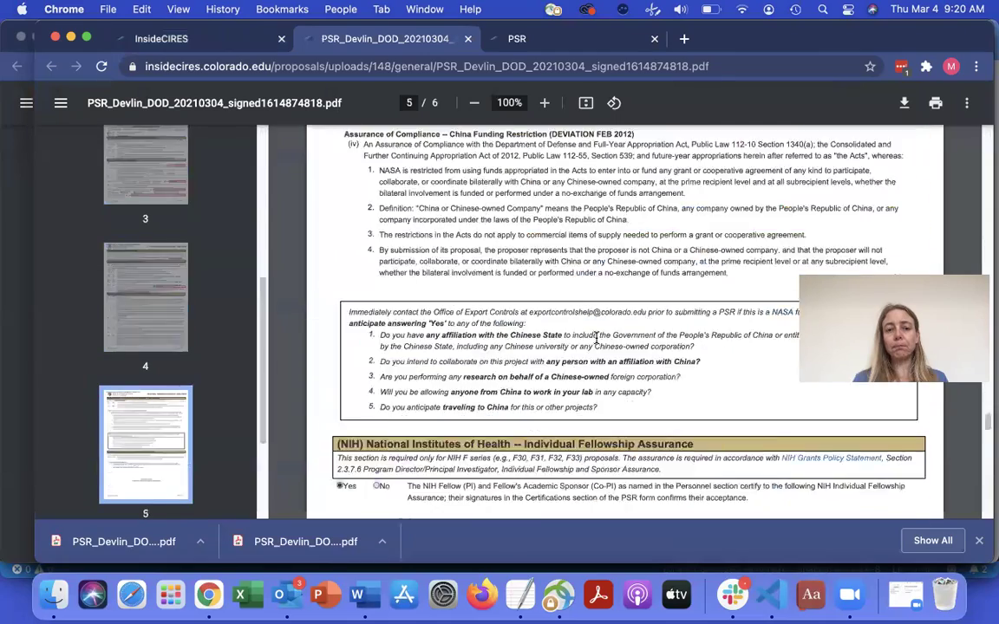
{"action": "scroll", "coordinate": [596, 339], "scroll_direction": "down", "scroll_amount": 15}
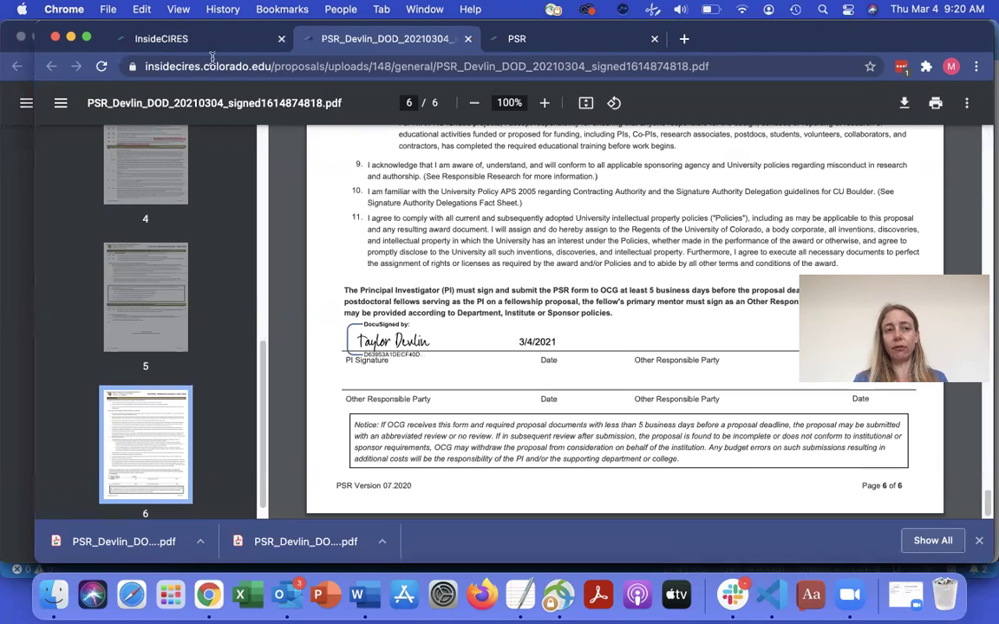
{"action": "left_click", "coordinate": [184, 38]}
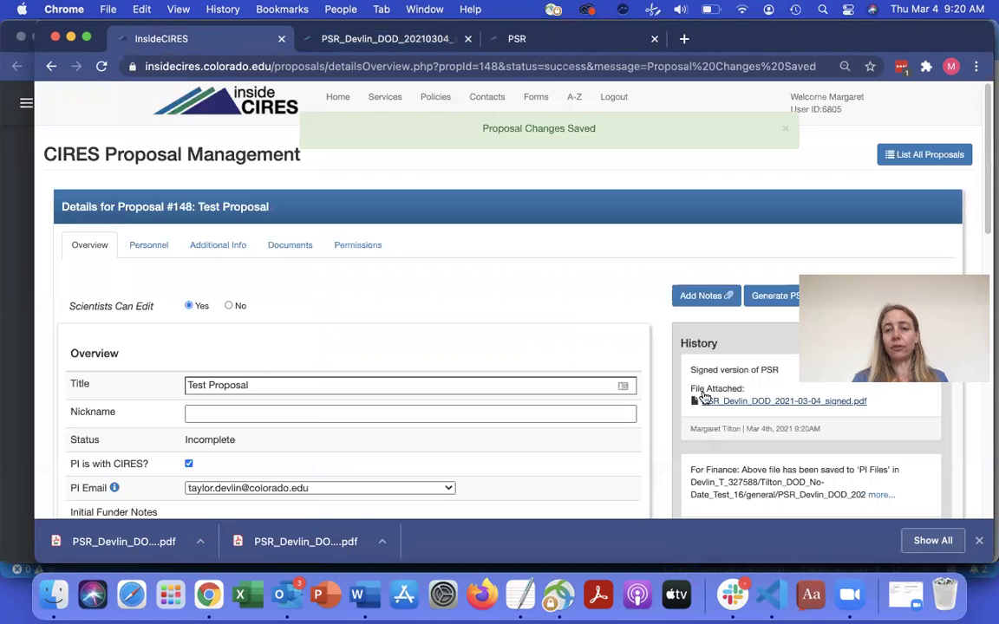